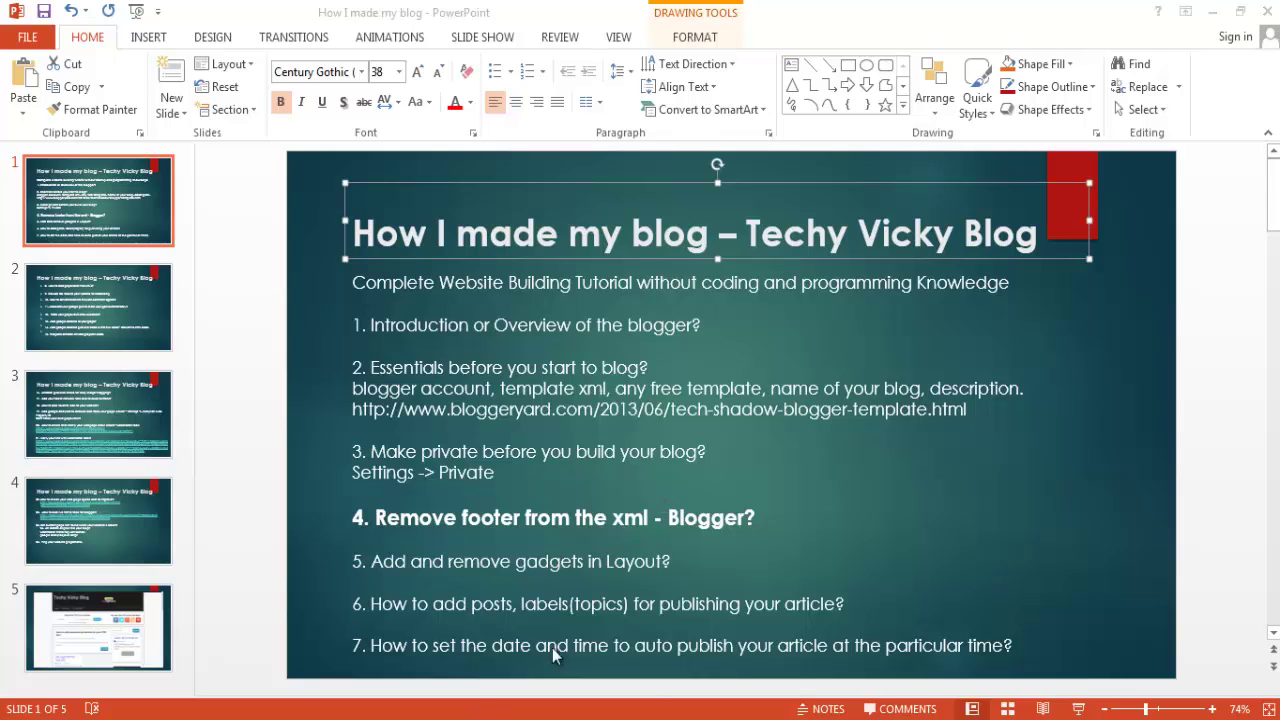
Step: Open the live Techy Vicky Blog and select the designer credit text in its footer
{"action": "key", "text": "alt+Tab"}
{"action": "left_click", "coordinate": [345, 110]}
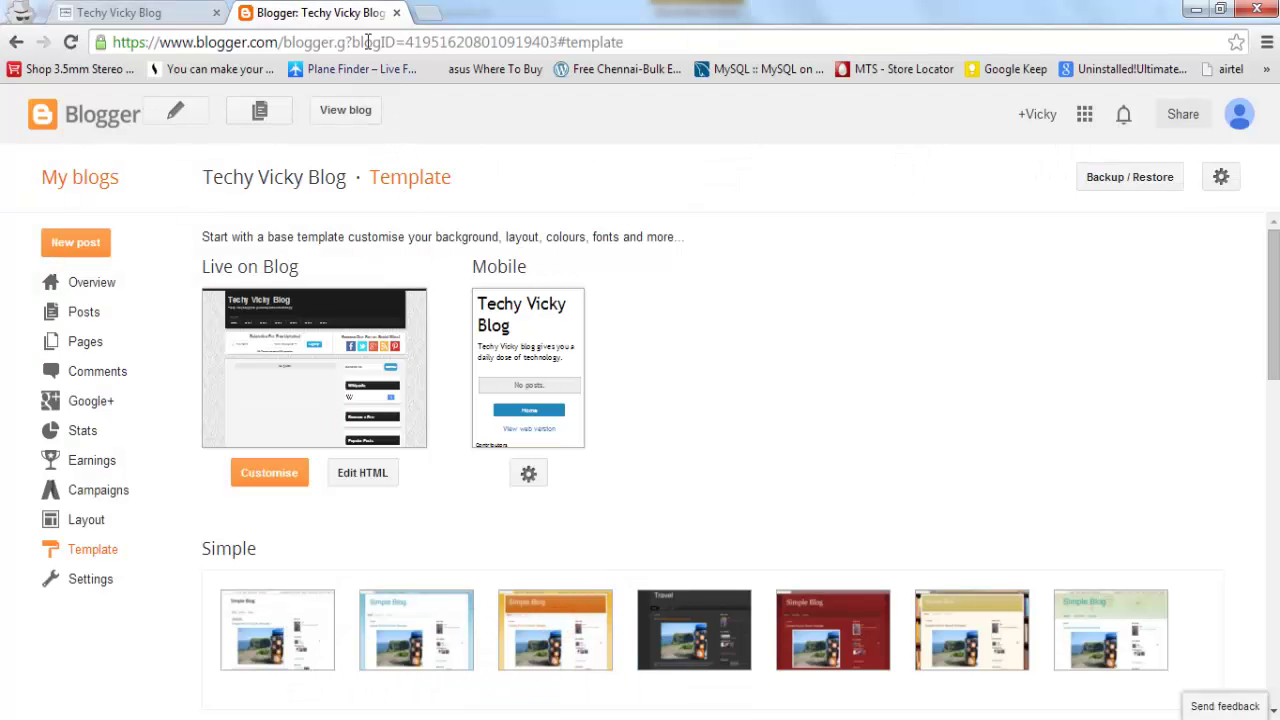
{"action": "scroll", "coordinate": [495, 270], "scroll_direction": "down", "scroll_amount": 10}
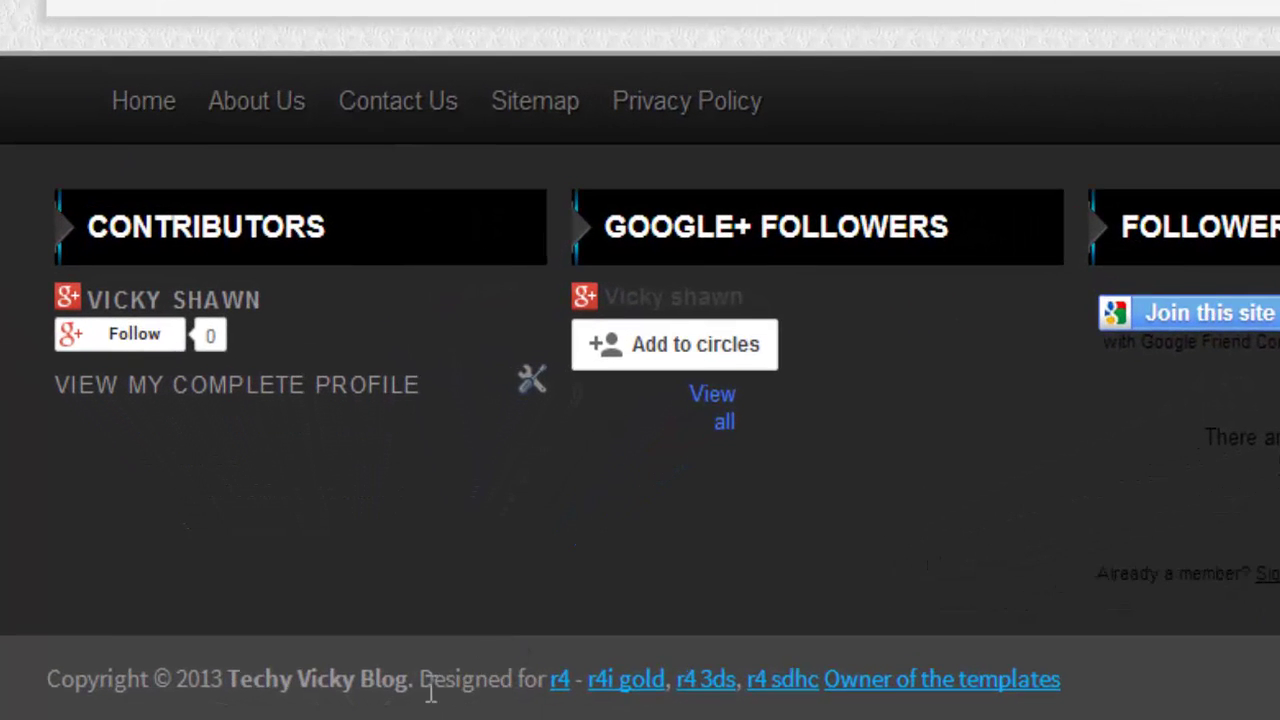
{"action": "left_click_drag", "start_coordinate": [432, 679], "coordinate": [1091, 679]}
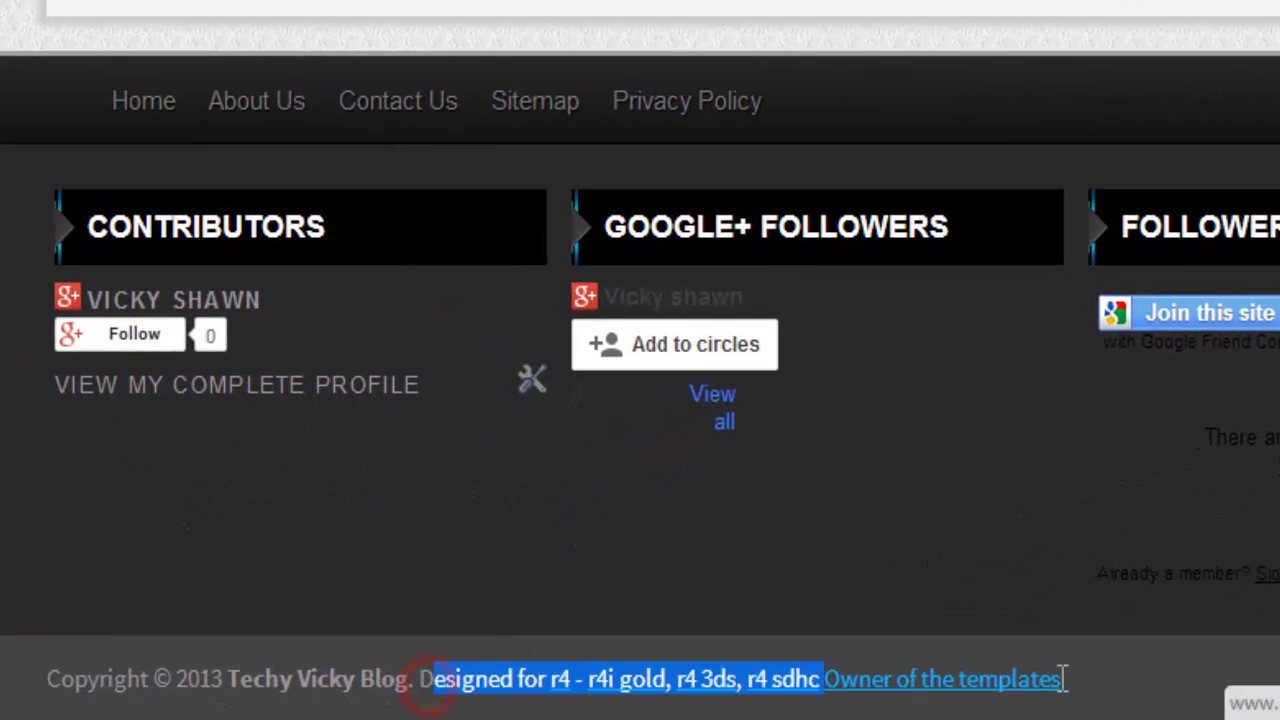
{"action": "left_click", "coordinate": [1119, 671]}
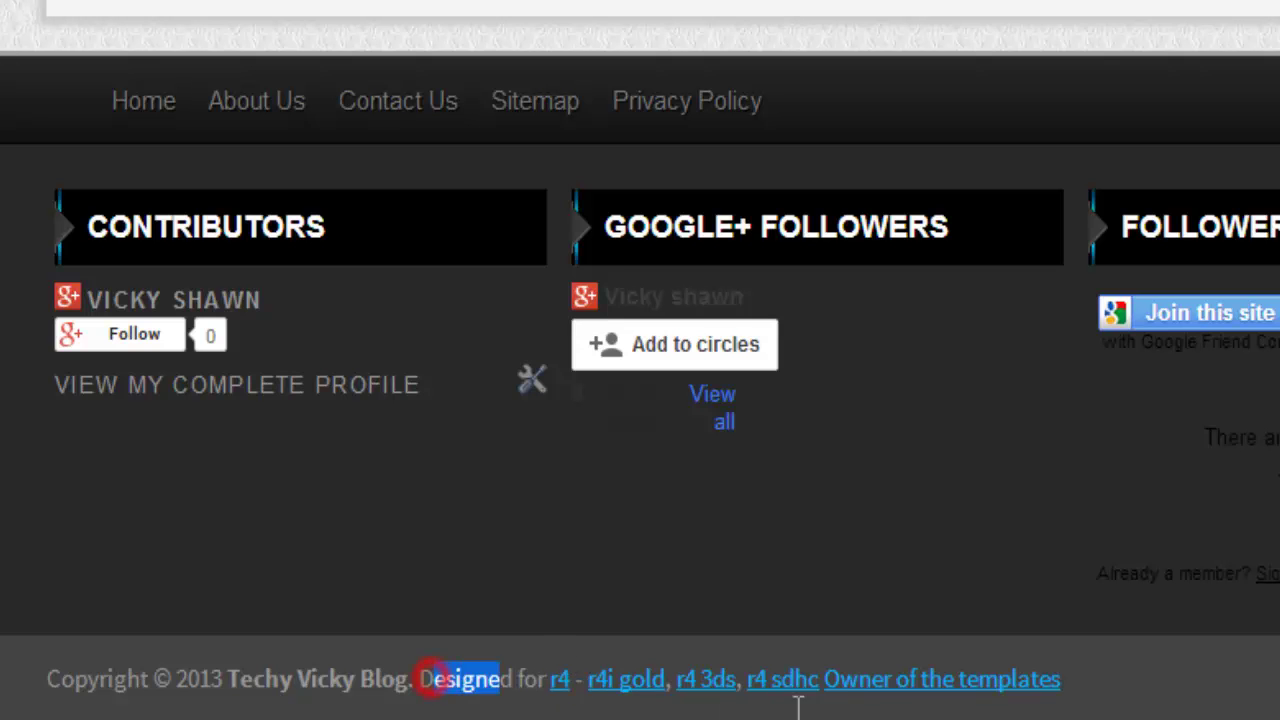
Step: Highlight the footer credit links again, then return to the Blogger Template page
{"action": "left_click_drag", "start_coordinate": [433, 678], "coordinate": [1062, 680]}
{"action": "left_click", "coordinate": [1108, 697]}
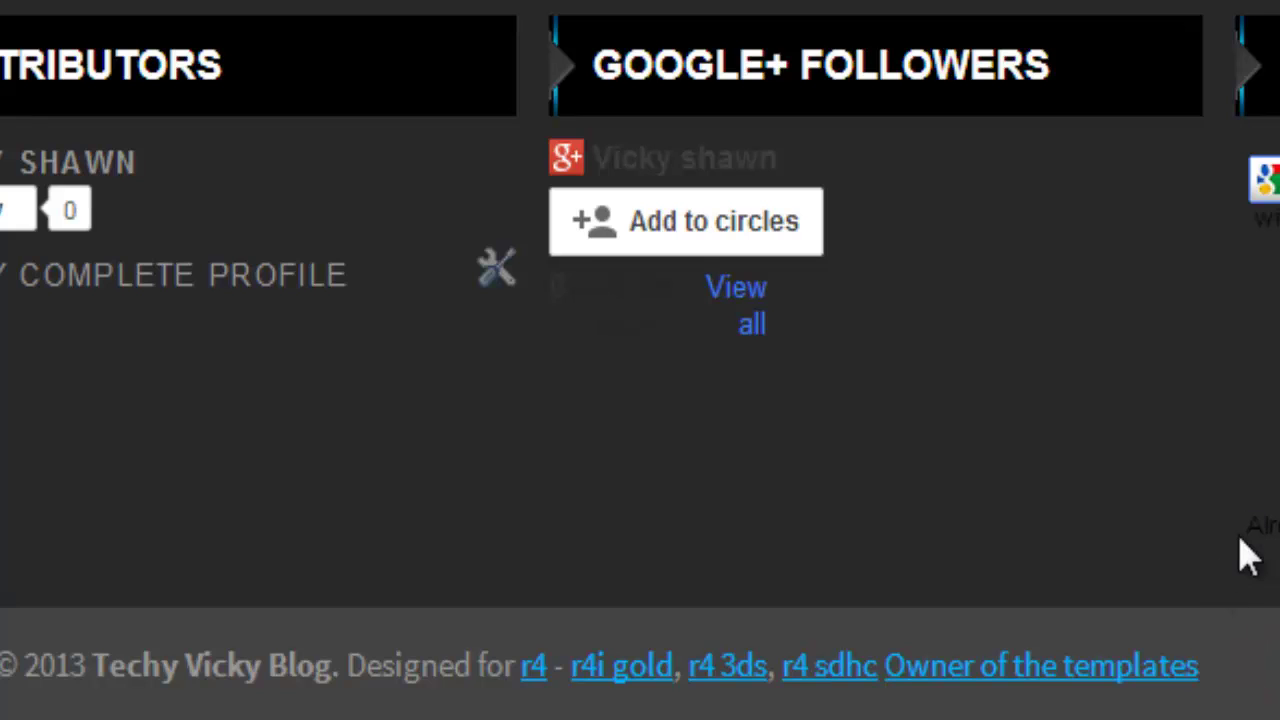
{"action": "left_click_drag", "start_coordinate": [362, 667], "coordinate": [1249, 634]}
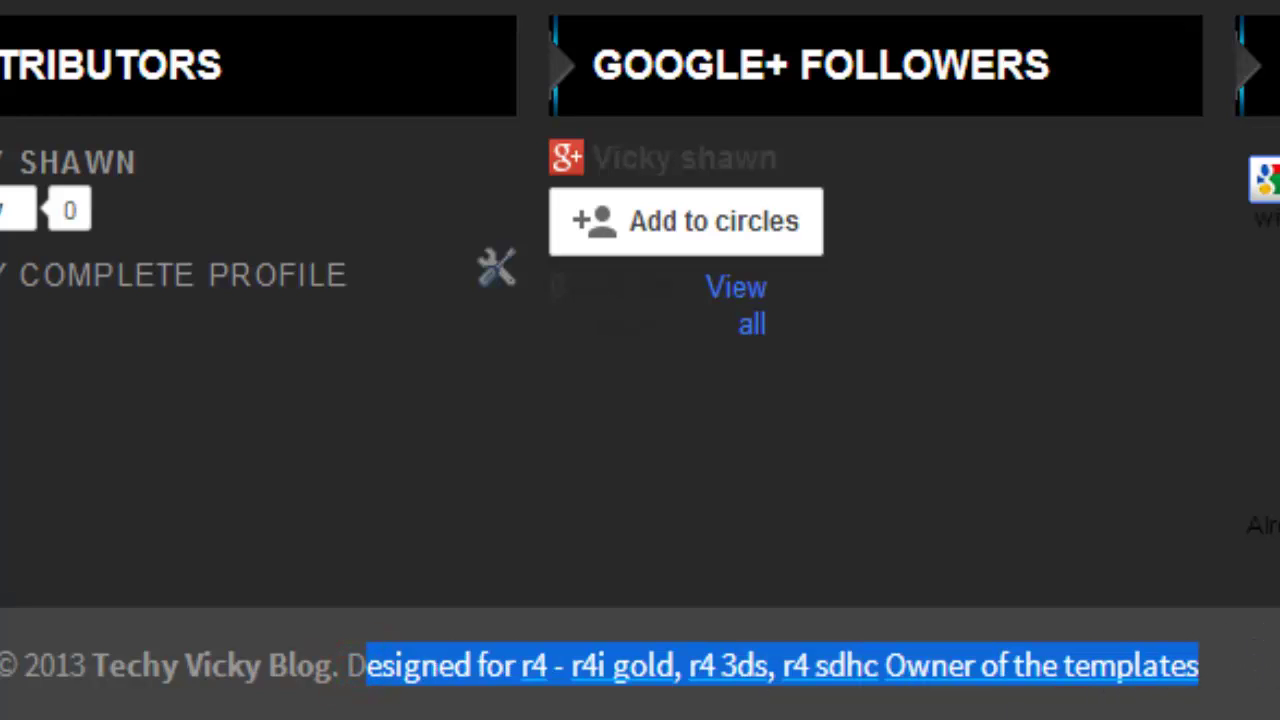
{"action": "left_click", "coordinate": [794, 271]}
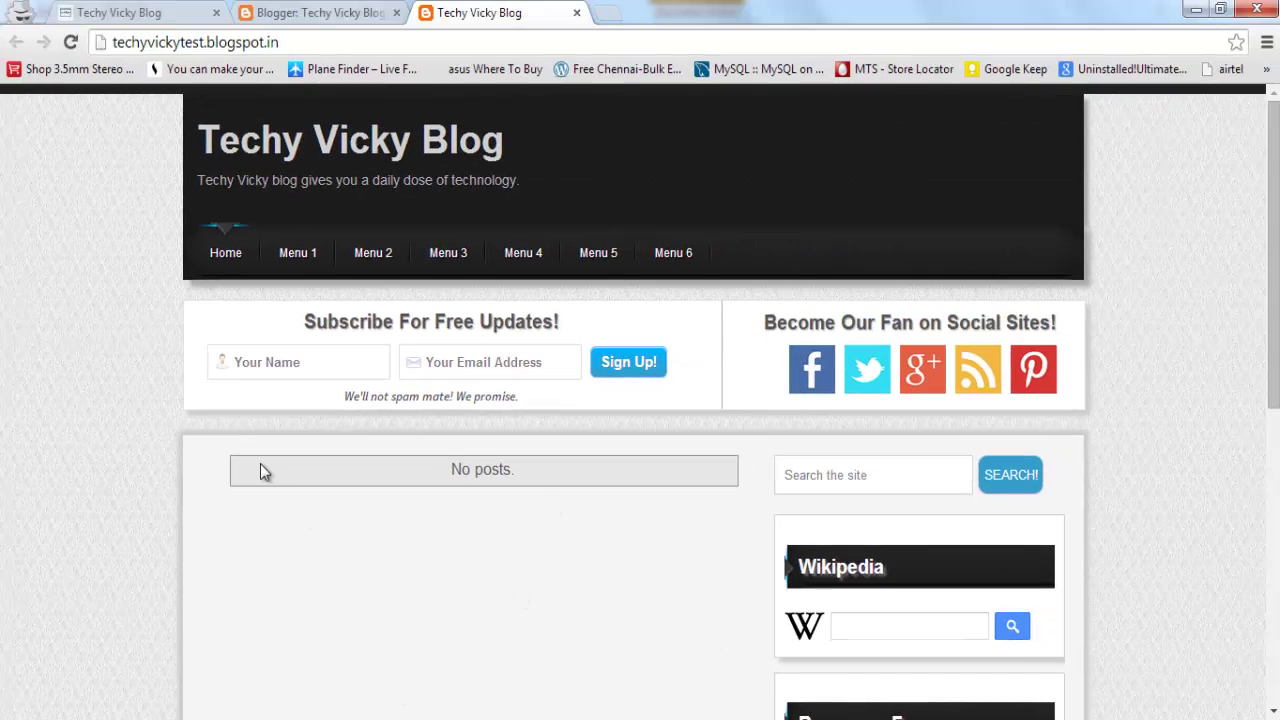
{"action": "scroll", "coordinate": [390, 505], "scroll_direction": "down", "scroll_amount": 6}
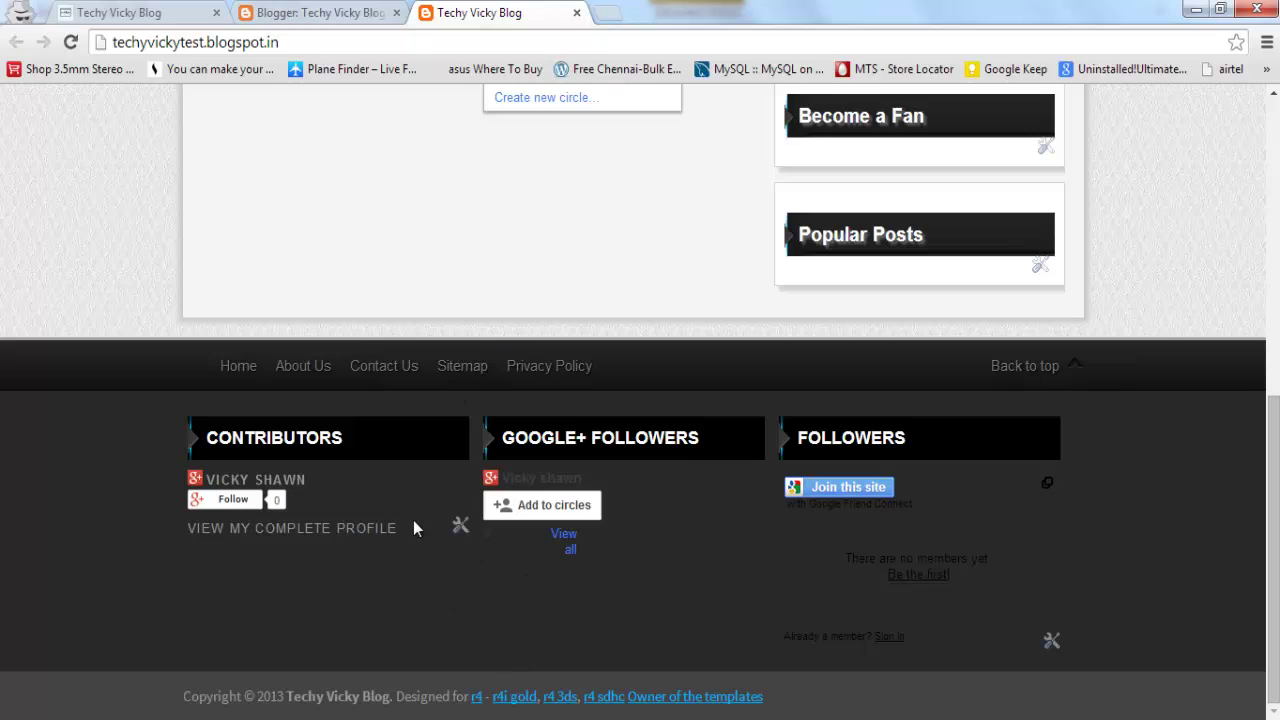
{"action": "left_click", "coordinate": [325, 20]}
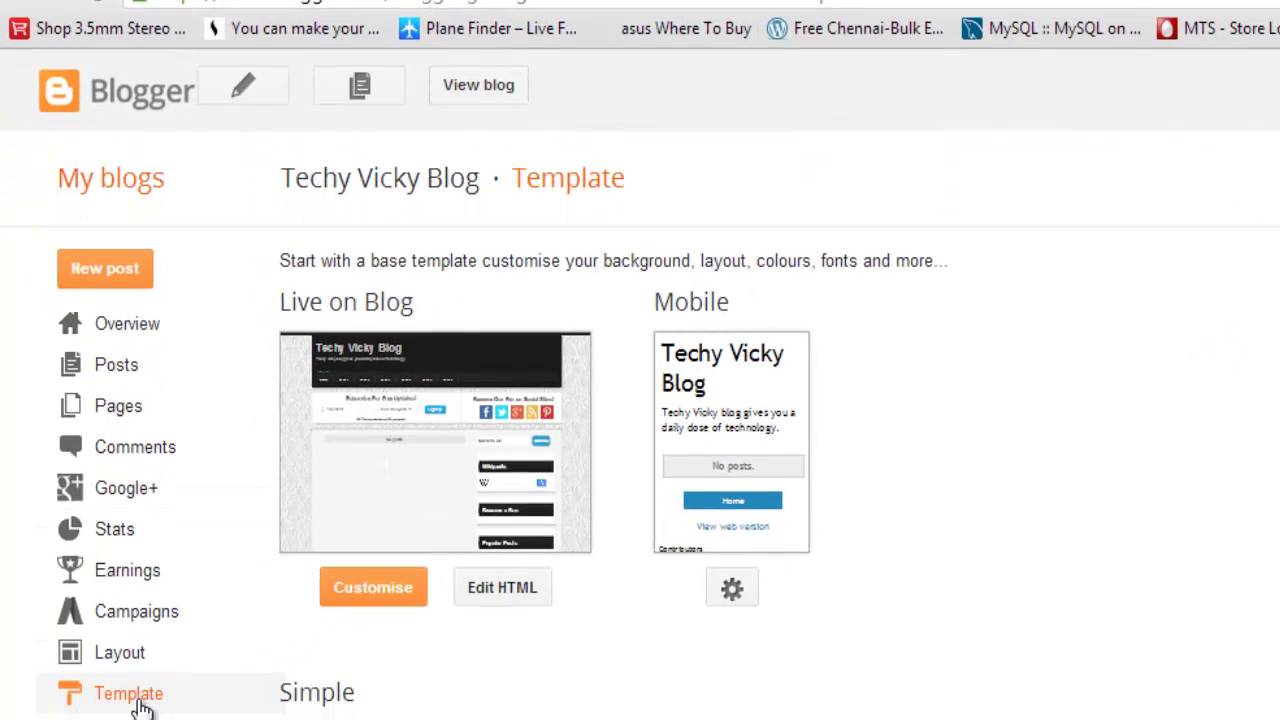
Step: Open the template's Edit HTML view and inspect the footer credit link's markup
{"action": "left_click", "coordinate": [138, 652]}
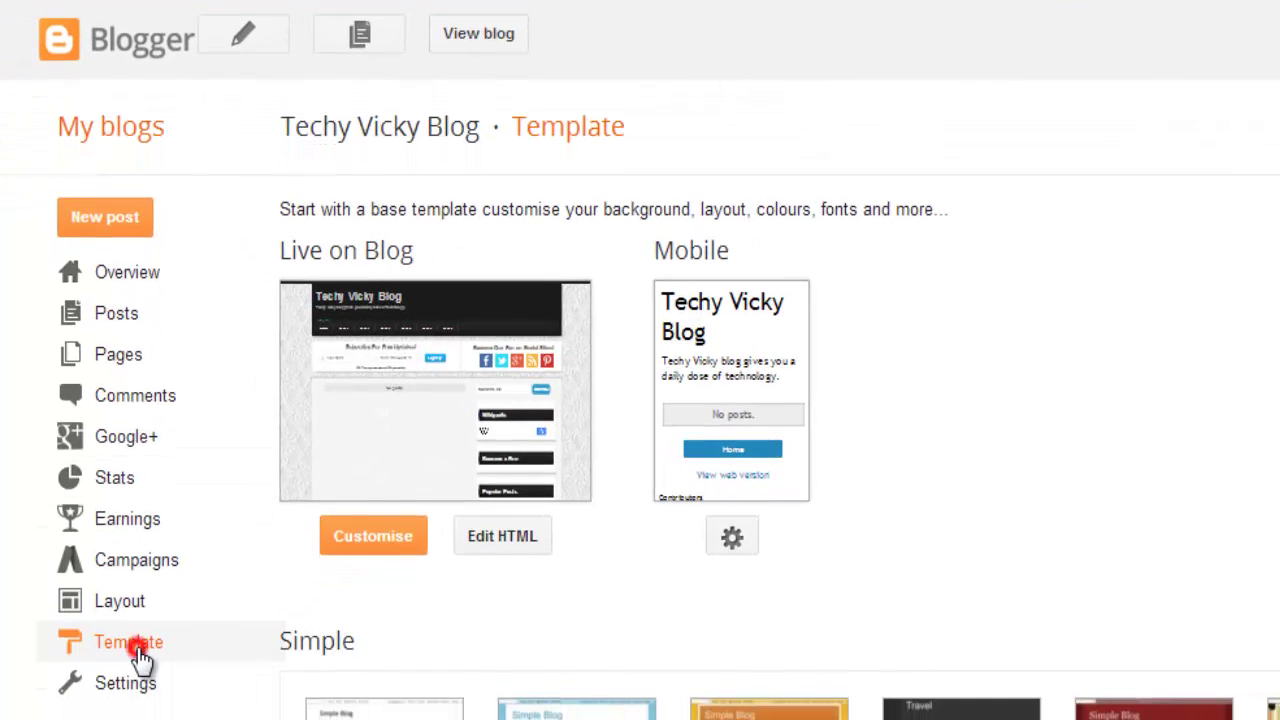
{"action": "left_click", "coordinate": [522, 537]}
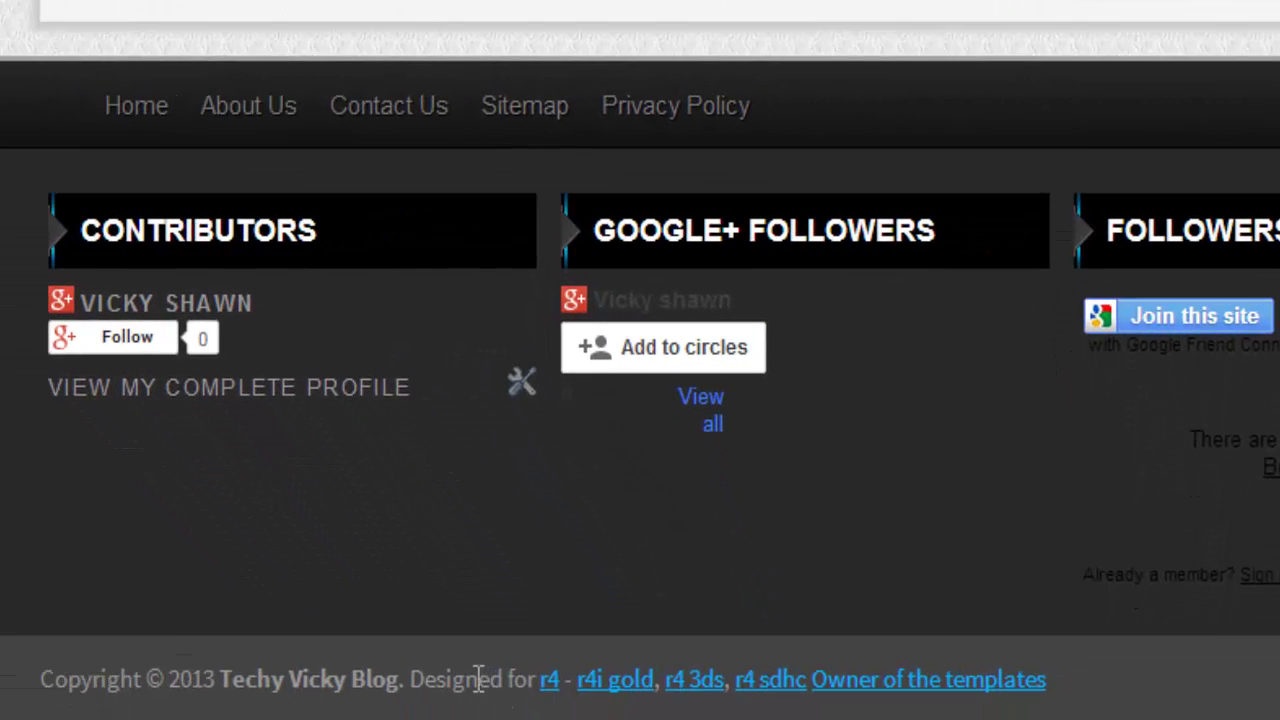
{"action": "right_click", "coordinate": [555, 690]}
{"action": "left_click", "coordinate": [666, 664]}
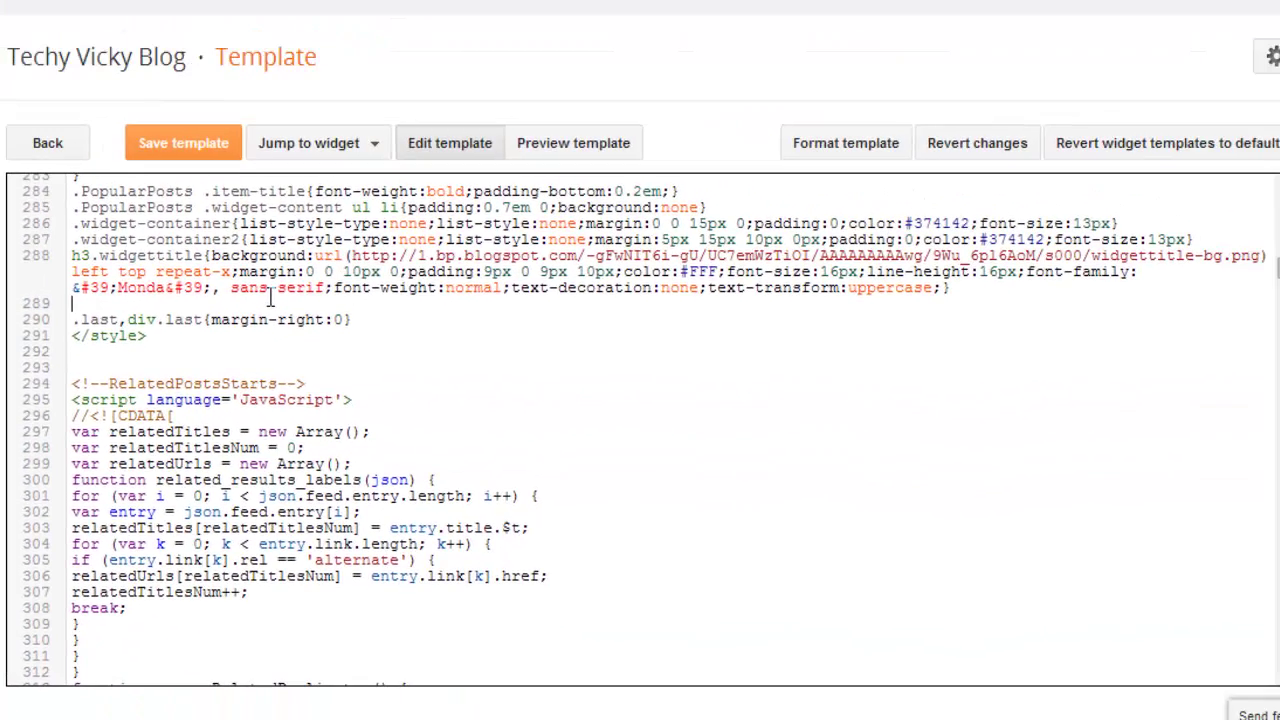
Step: Search the template HTML for 'designed for' to reach the attribution code
{"action": "key", "text": "ctrl+f"}
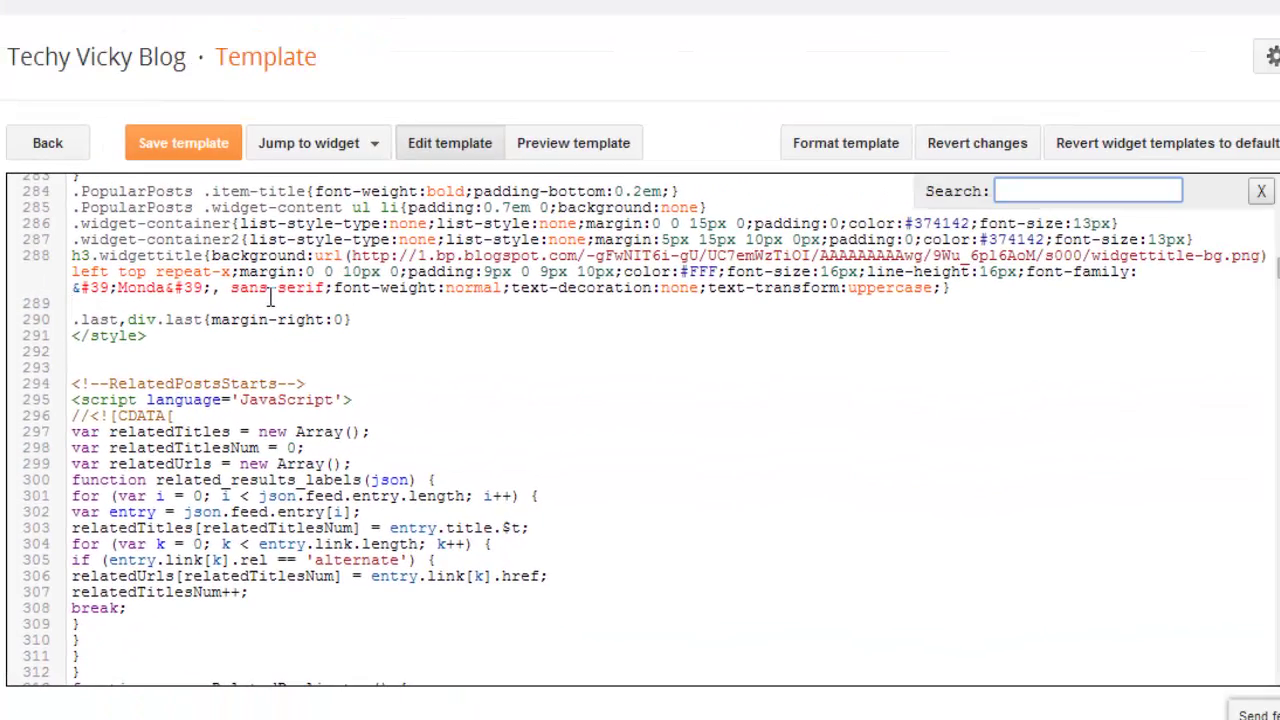
{"action": "type", "text": "de"}
{"action": "type", "text": "sig"}
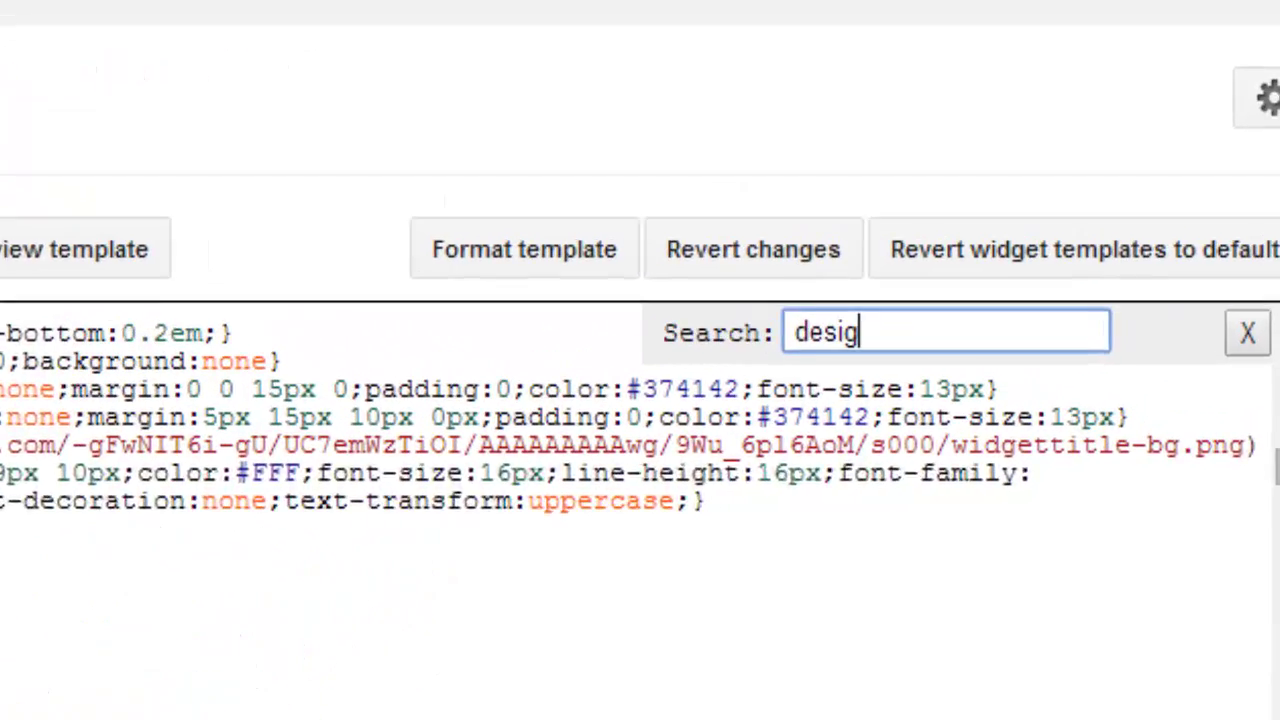
{"action": "type", "text": "ne"}
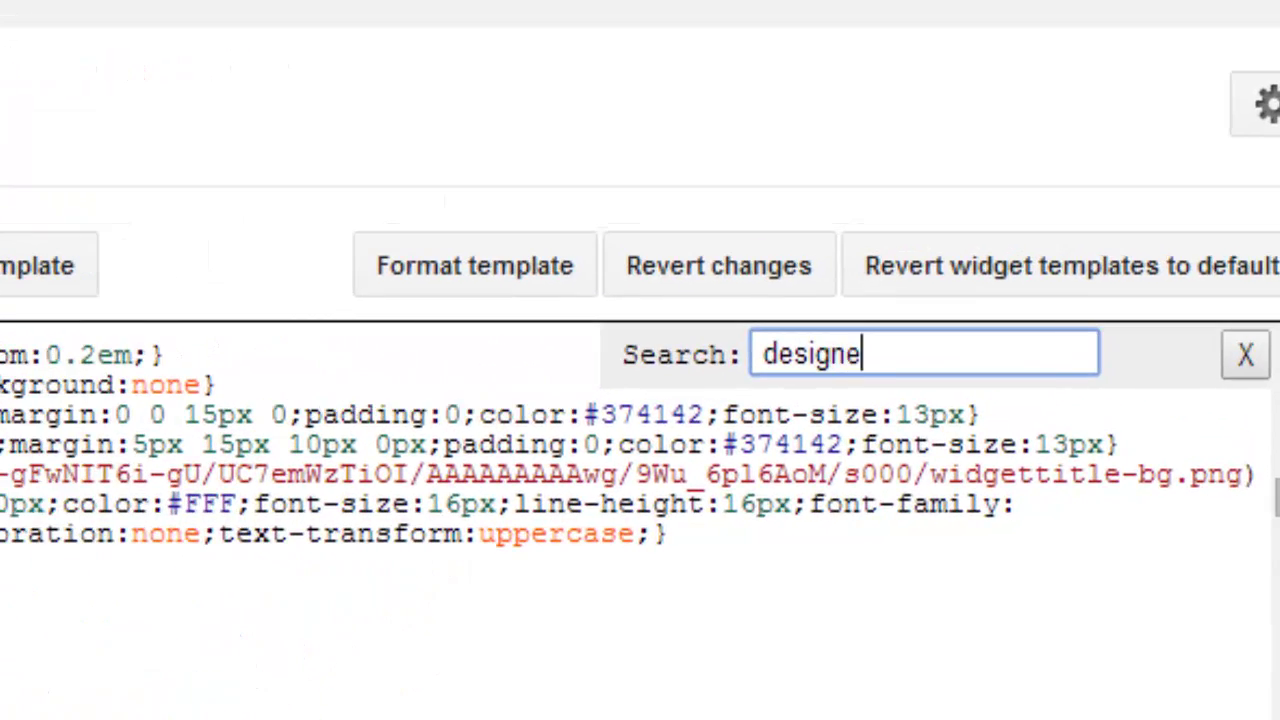
{"action": "type", "text": "d for"}
{"action": "key", "text": "Return"}
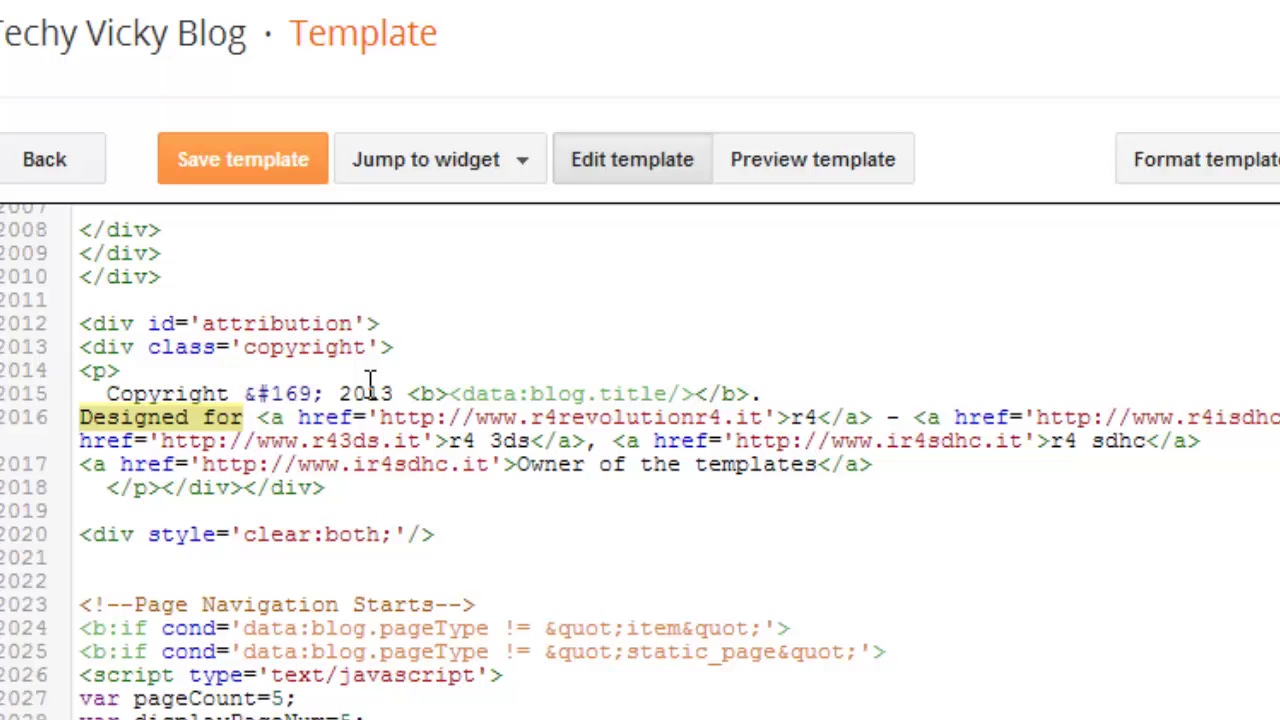
{"action": "left_click", "coordinate": [395, 435]}
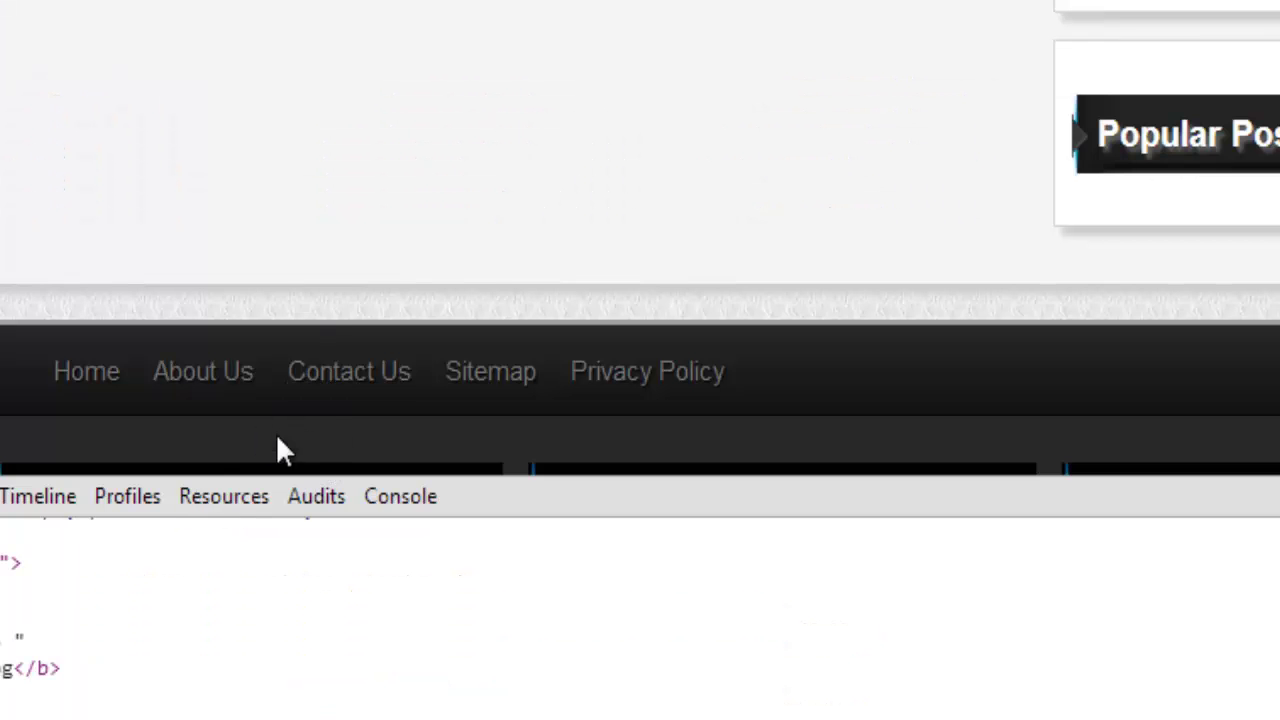
Step: Select the 'Copyright 2013 Techy Vicky Blog' footer text and its year 2013
{"action": "scroll", "coordinate": [345, 290], "scroll_direction": "down", "scroll_amount": 5}
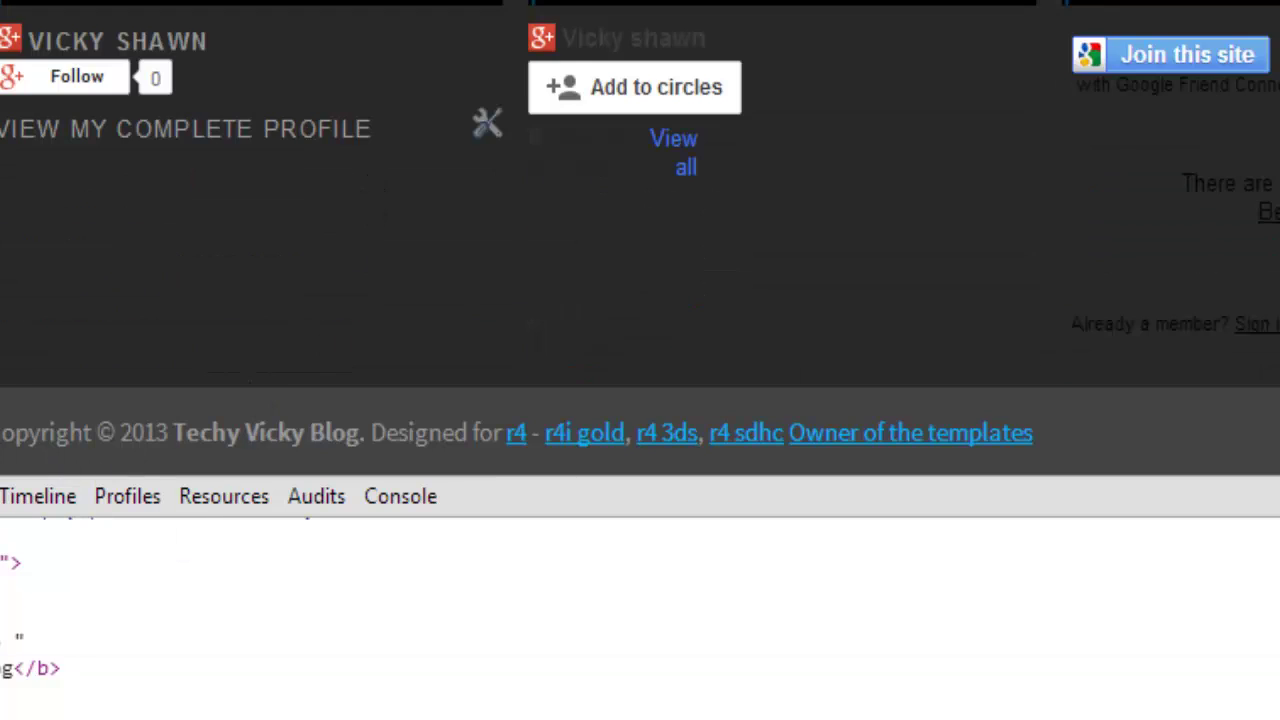
{"action": "left_click_drag", "start_coordinate": [4, 432], "coordinate": [360, 436]}
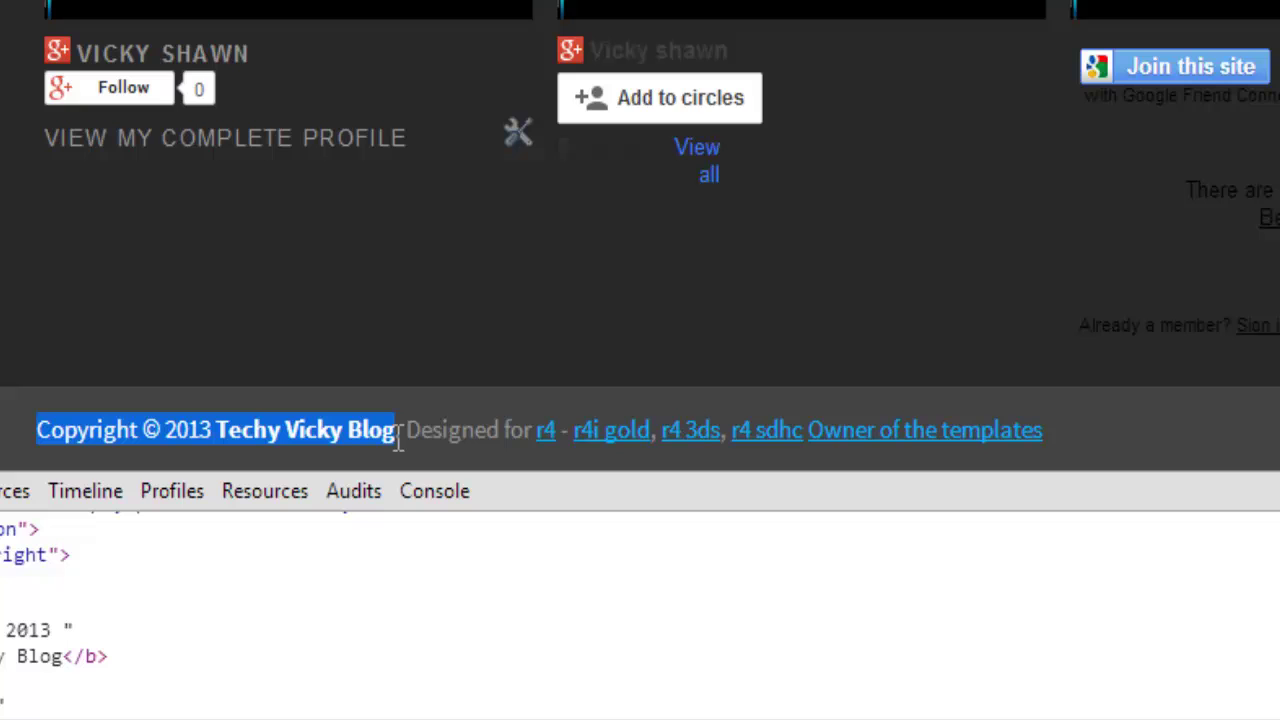
{"action": "left_click_drag", "start_coordinate": [398, 440], "coordinate": [408, 440]}
{"action": "double_click", "coordinate": [192, 430]}
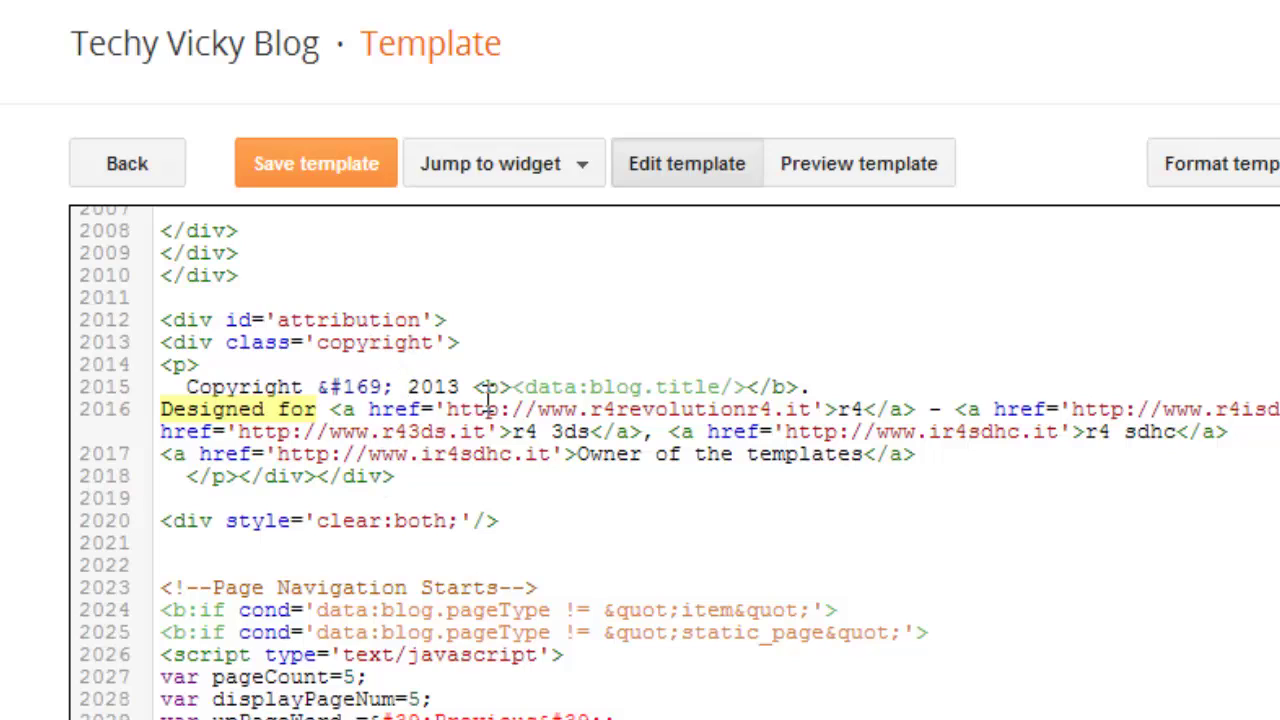
Step: Change the footer copyright year from 2013 to 2014
{"action": "left_click", "coordinate": [458, 389]}
{"action": "key", "text": "BackSpace"}
{"action": "type", "text": "4"}
Step: Delete the 'Designed for' credit links and save the template
{"action": "left_click", "coordinate": [345, 405]}
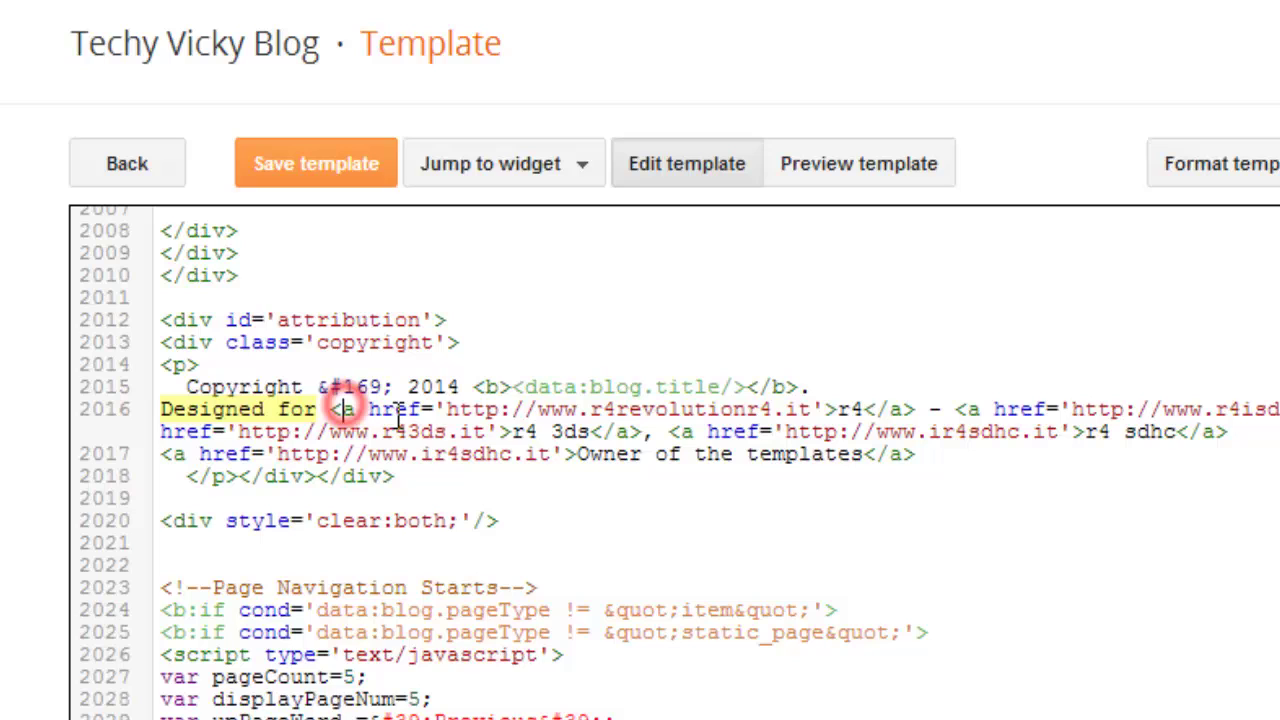
{"action": "left_click", "coordinate": [163, 409]}
{"action": "mouse_move", "coordinate": [163, 409]}
{"action": "left_mouse_down"}
{"action": "mouse_move", "coordinate": [1117, 431]}
{"action": "mouse_move", "coordinate": [858, 472]}
{"action": "left_mouse_up"}
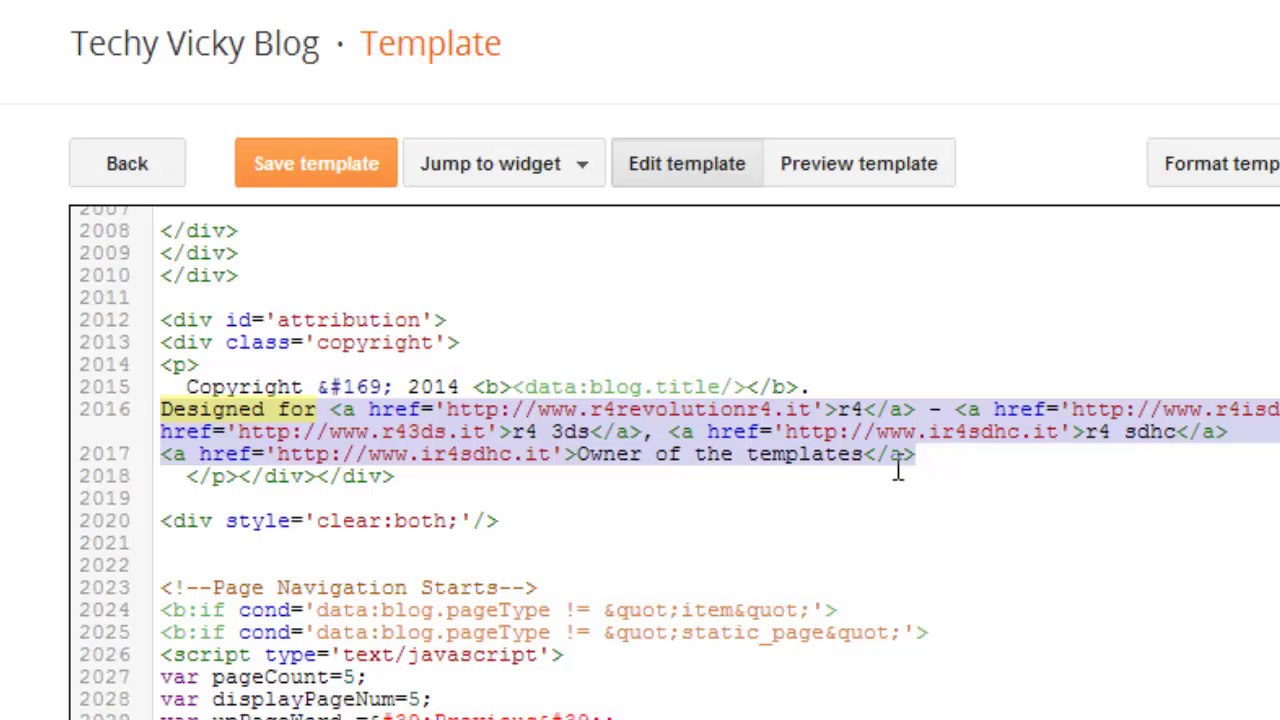
{"action": "key", "text": "BackSpace"}
{"action": "key", "text": "BackSpace"}
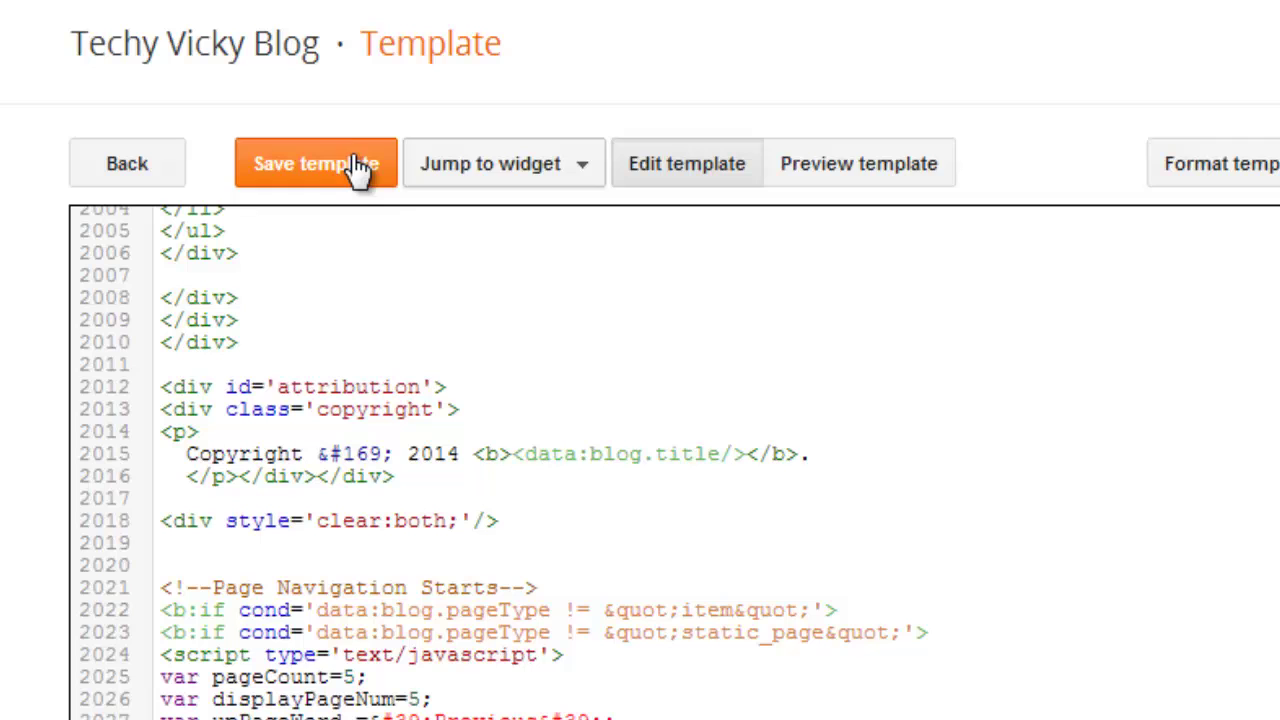
{"action": "left_click", "coordinate": [355, 166]}
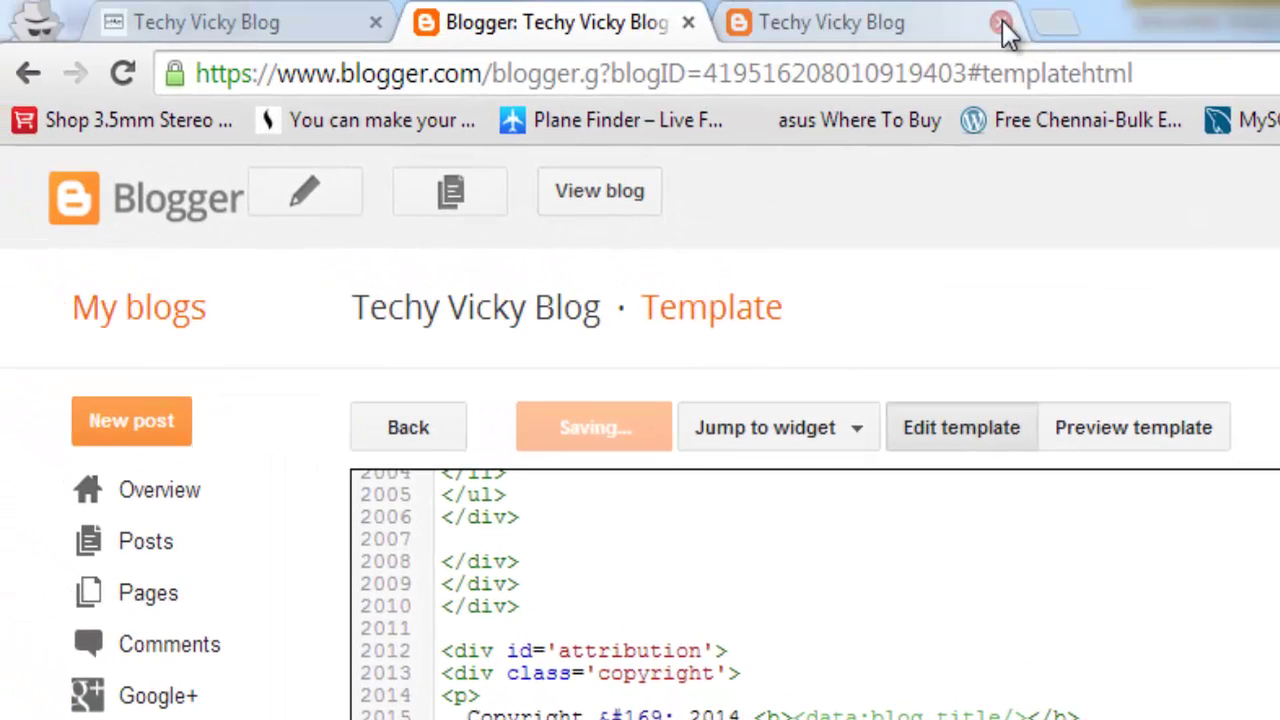
{"action": "left_click", "coordinate": [1002, 22]}
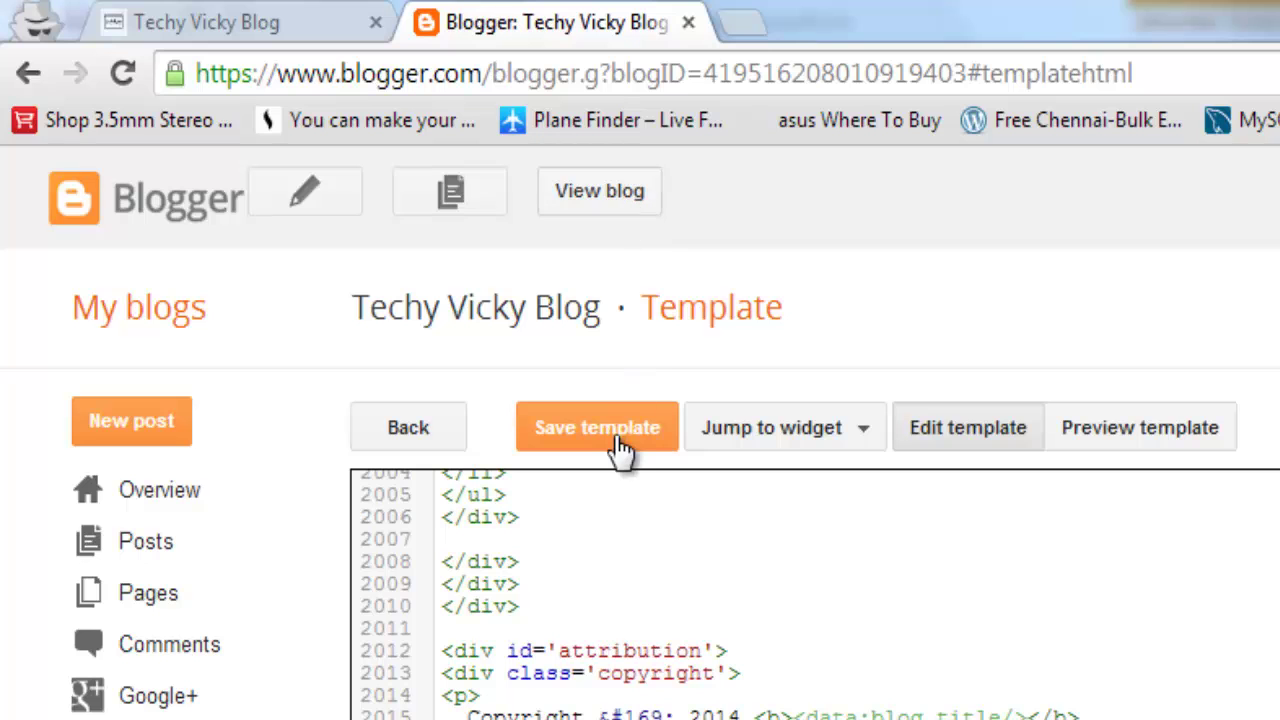
Step: View the live blog and select its footer line 'Copyright © 2014 Techy Vicky Blog.'
{"action": "left_click", "coordinate": [616, 204]}
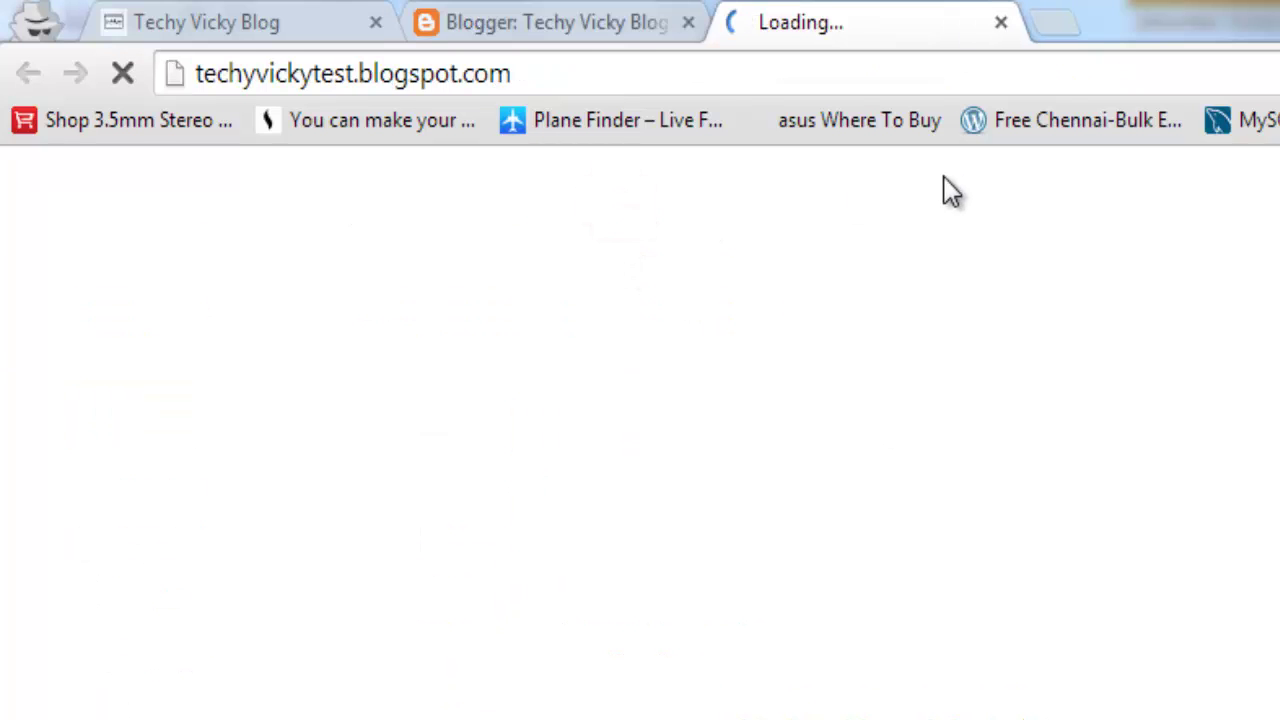
{"action": "scroll", "coordinate": [887, 354], "scroll_direction": "down", "scroll_amount": 5}
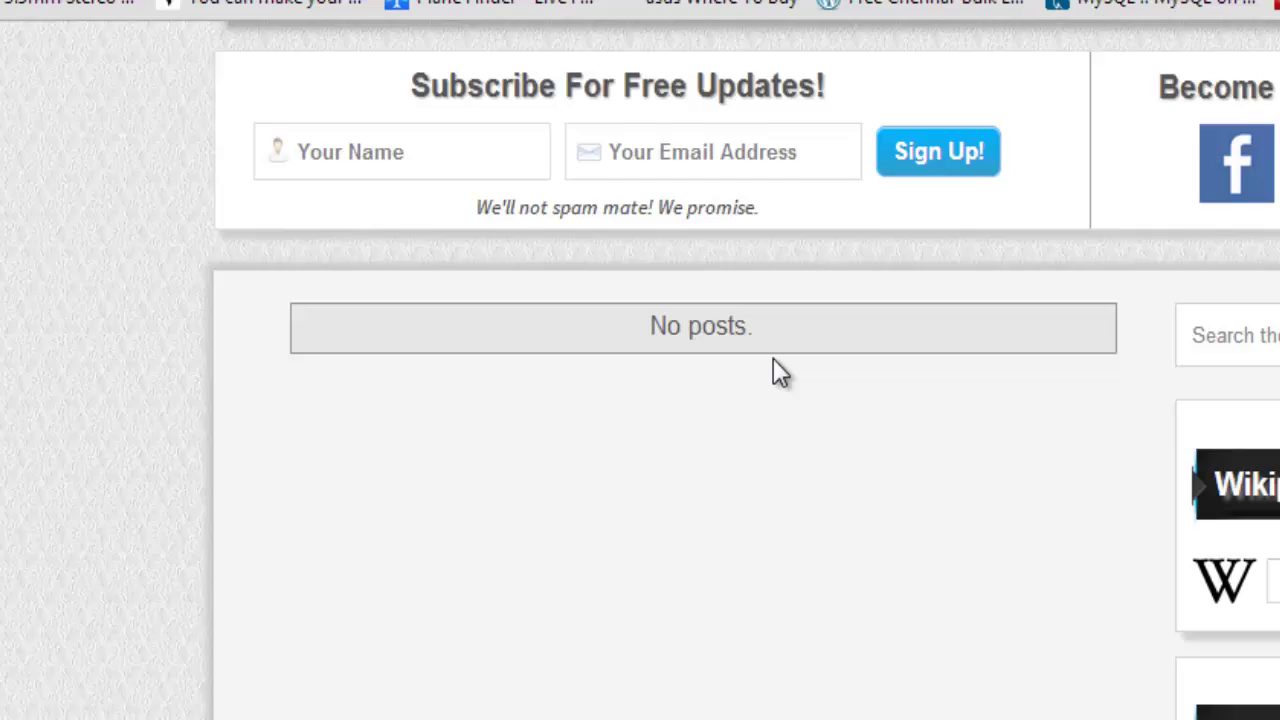
{"action": "scroll", "coordinate": [773, 358], "scroll_direction": "down", "scroll_amount": 10}
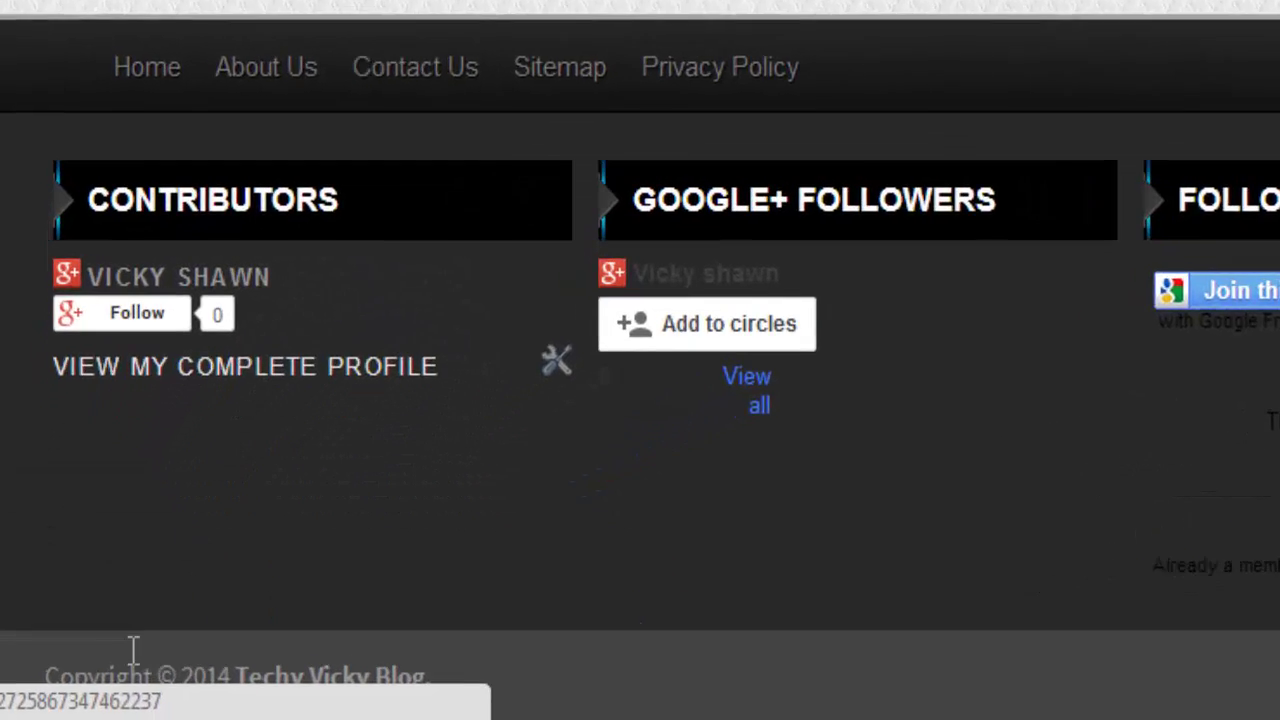
{"action": "left_click_drag", "start_coordinate": [57, 660], "coordinate": [638, 690]}
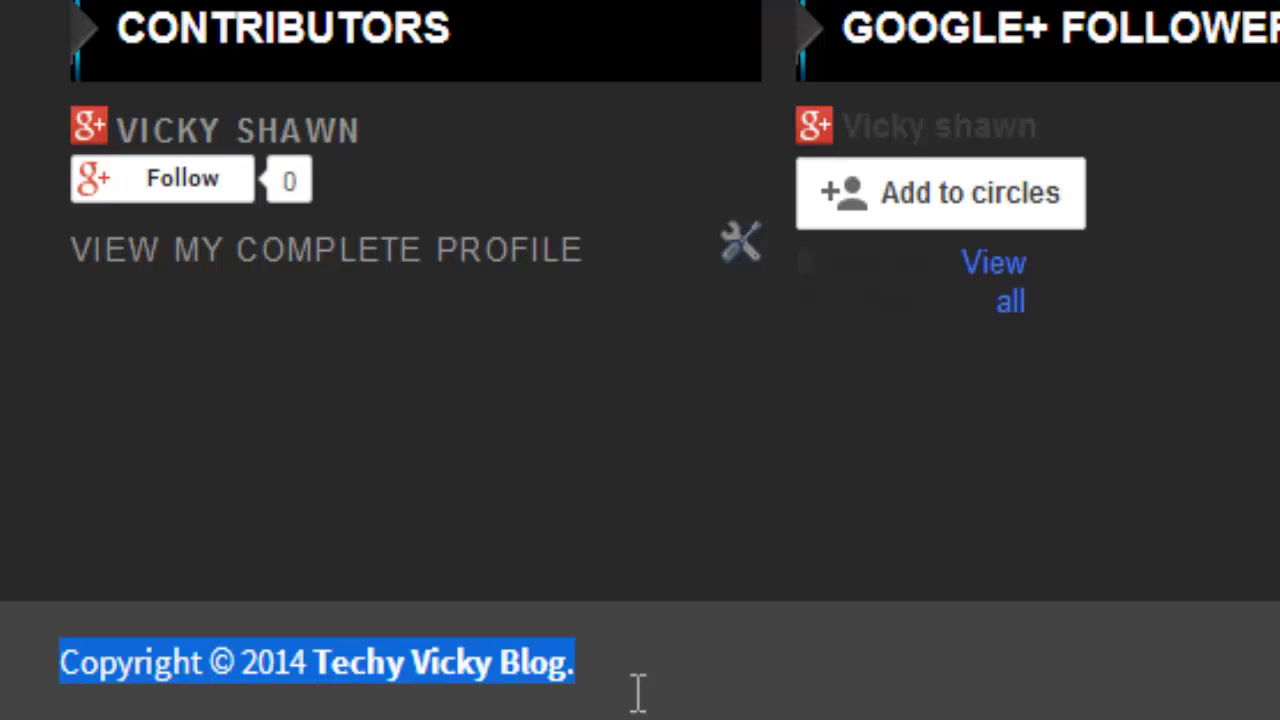
{"action": "right_click", "coordinate": [702, 672]}
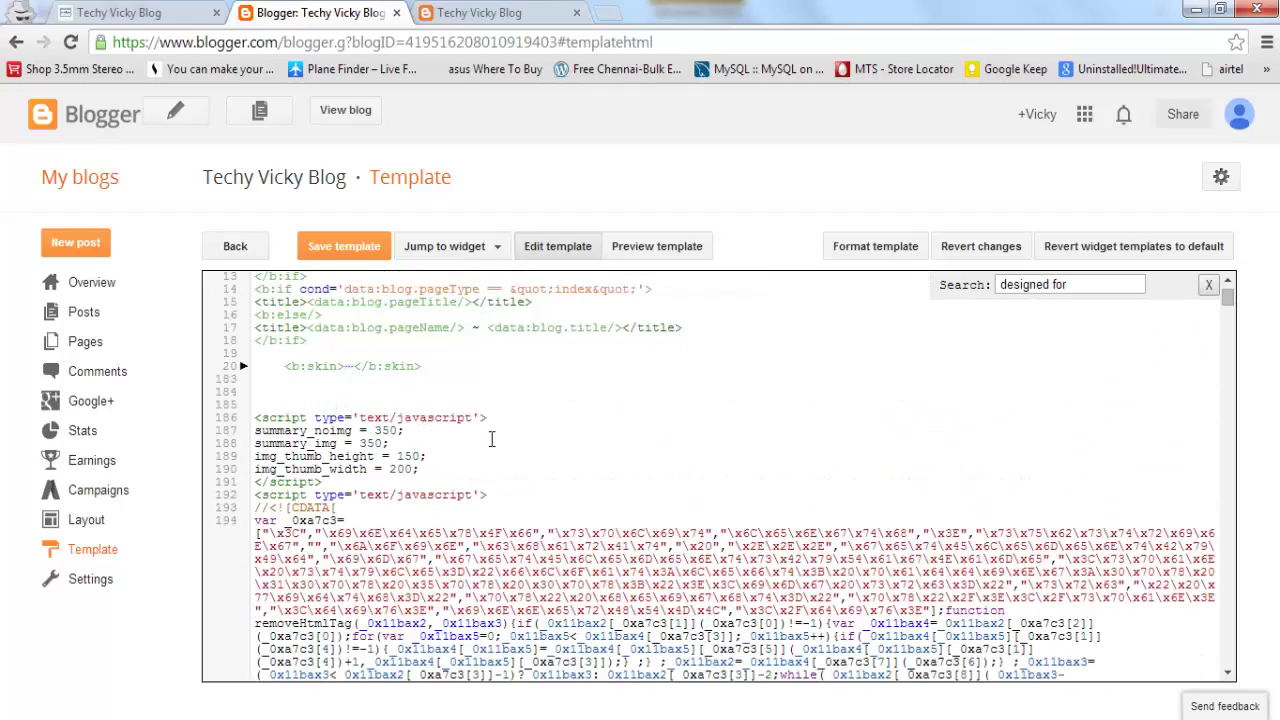
{"action": "scroll", "coordinate": [491, 438], "scroll_direction": "up", "scroll_amount": 3}
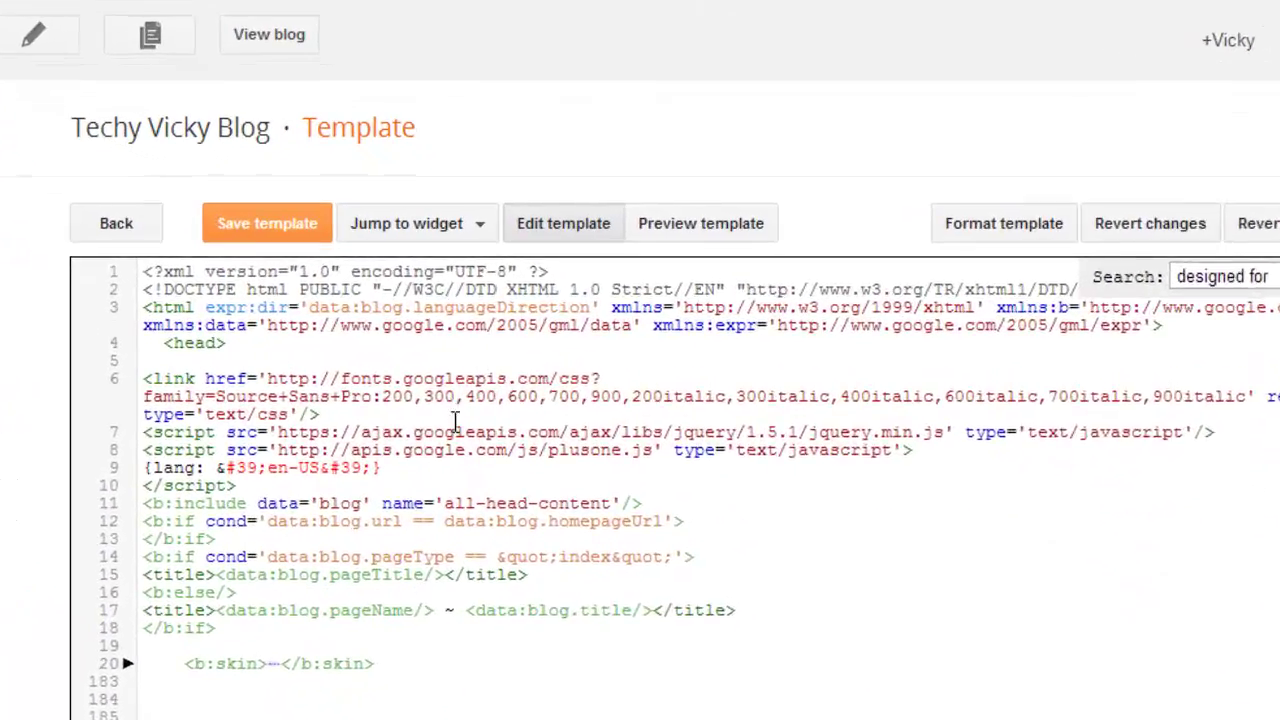
Step: Expand the folded b:skin block at line 20 to show the license header comment
{"action": "scroll", "coordinate": [481, 385], "scroll_direction": "down", "scroll_amount": 10}
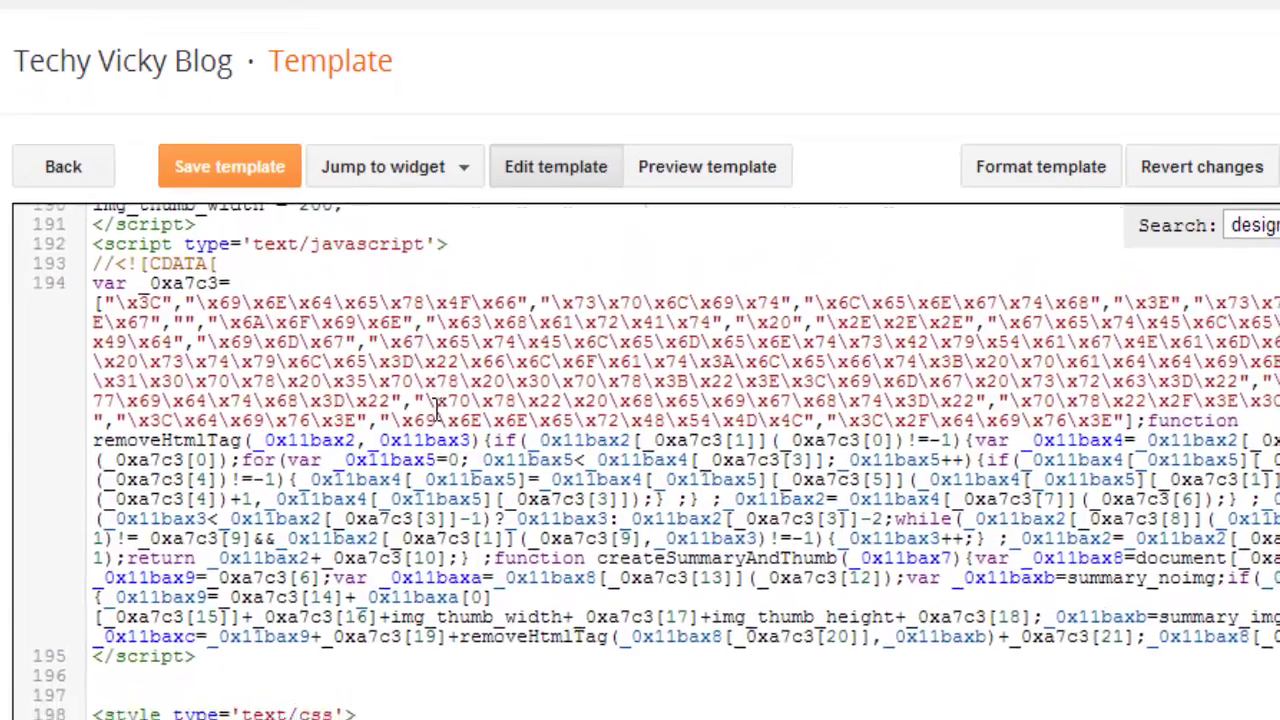
{"action": "scroll", "coordinate": [445, 428], "scroll_direction": "down", "scroll_amount": 5}
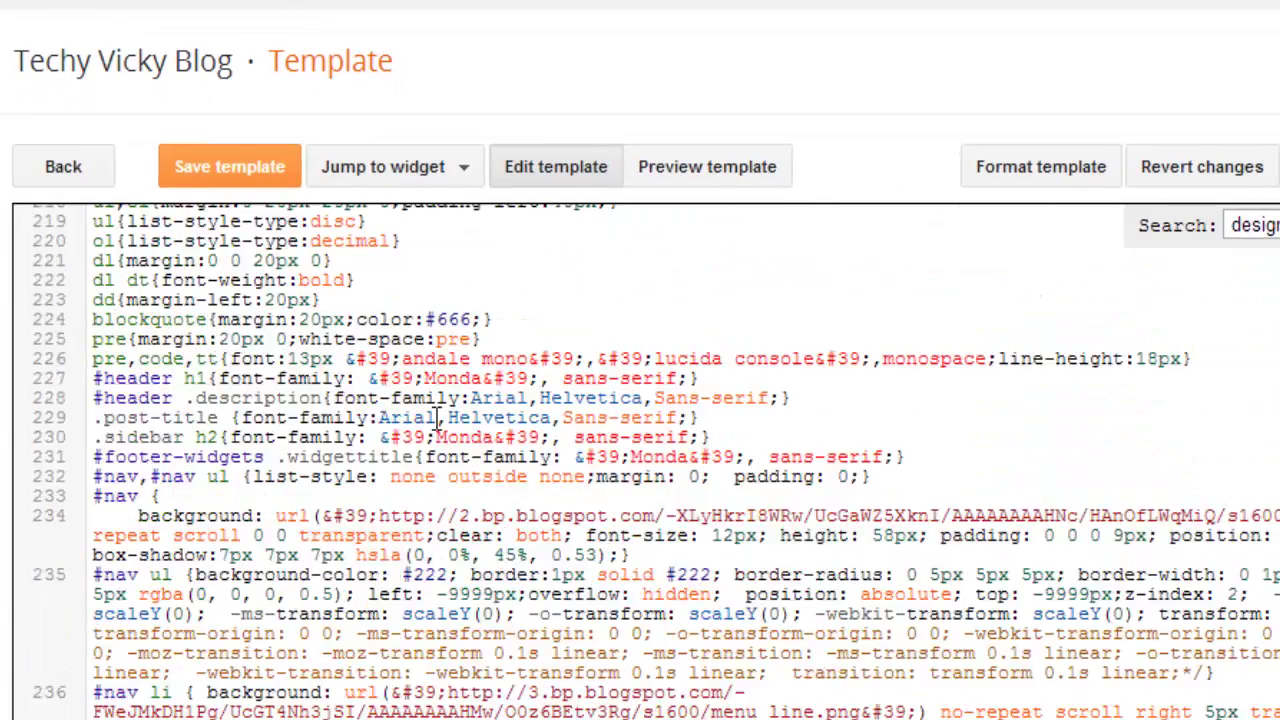
{"action": "scroll", "coordinate": [438, 420], "scroll_direction": "down", "scroll_amount": 3}
{"action": "scroll", "coordinate": [435, 423], "scroll_direction": "down", "scroll_amount": 3}
{"action": "scroll", "coordinate": [435, 423], "scroll_direction": "down", "scroll_amount": 5}
{"action": "scroll", "coordinate": [439, 430], "scroll_direction": "down", "scroll_amount": 3}
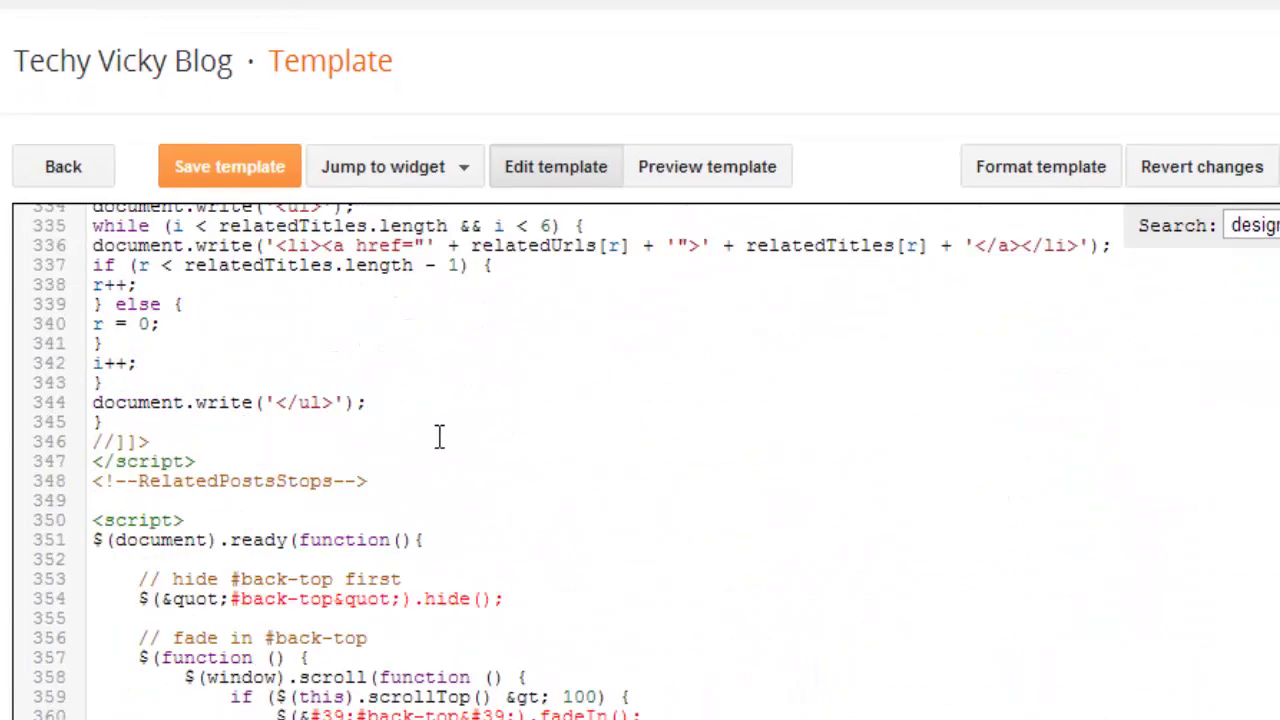
{"action": "scroll", "coordinate": [440, 437], "scroll_direction": "down", "scroll_amount": 2}
{"action": "scroll", "coordinate": [459, 476], "scroll_direction": "down", "scroll_amount": 5}
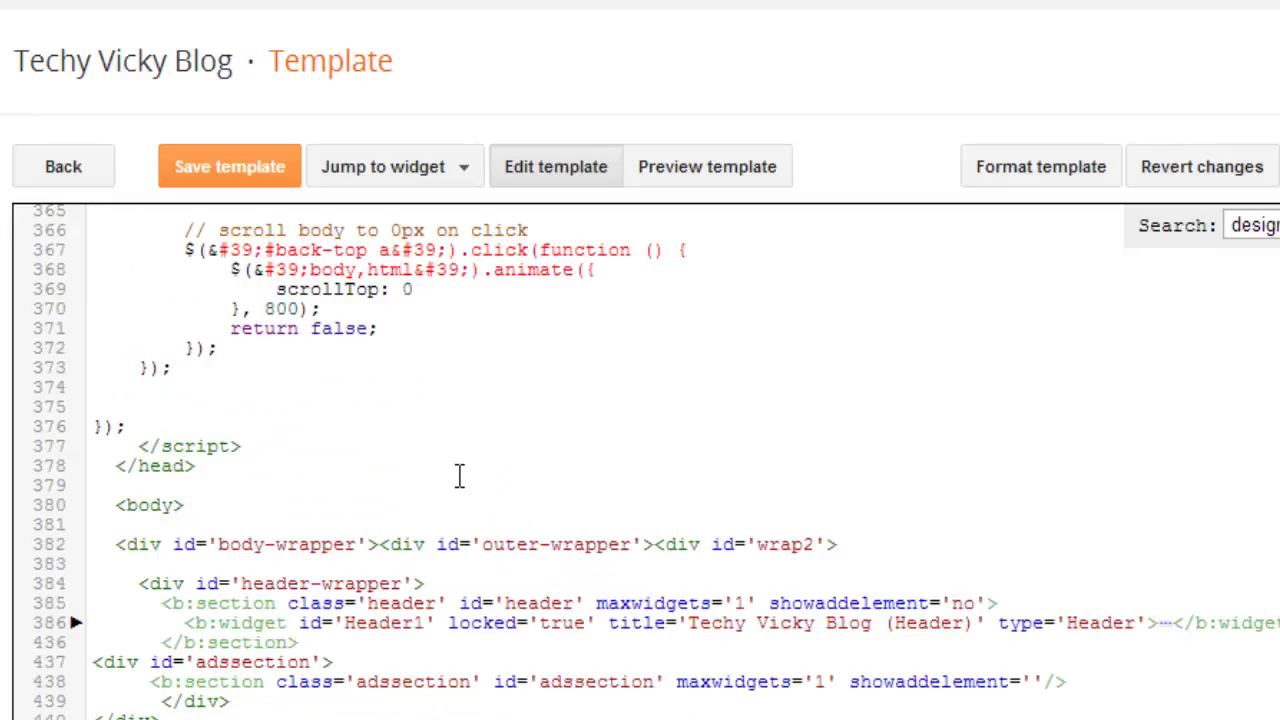
{"action": "scroll", "coordinate": [459, 485], "scroll_direction": "down", "scroll_amount": 10}
{"action": "scroll", "coordinate": [457, 486], "scroll_direction": "down", "scroll_amount": 2}
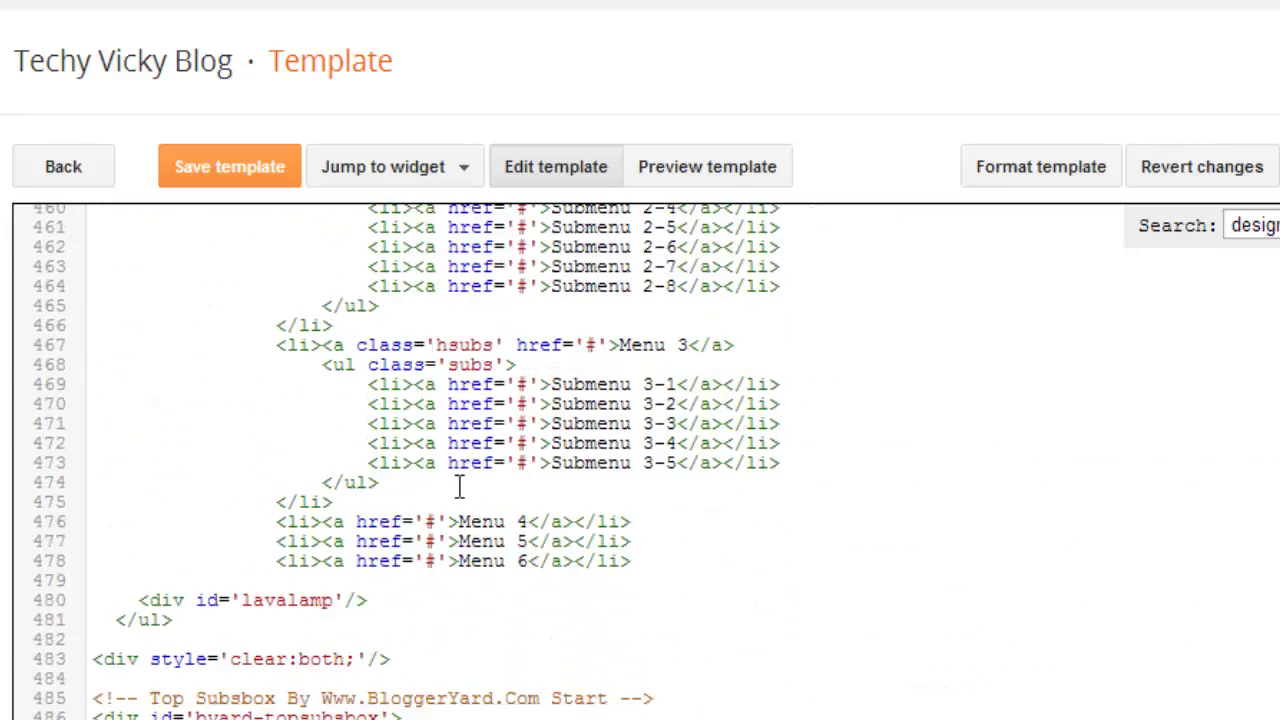
{"action": "scroll", "coordinate": [457, 486], "scroll_direction": "up", "scroll_amount": 10}
{"action": "scroll", "coordinate": [455, 488], "scroll_direction": "up", "scroll_amount": 5}
{"action": "scroll", "coordinate": [430, 475], "scroll_direction": "up", "scroll_amount": 5}
{"action": "scroll", "coordinate": [331, 451], "scroll_direction": "up", "scroll_amount": 5}
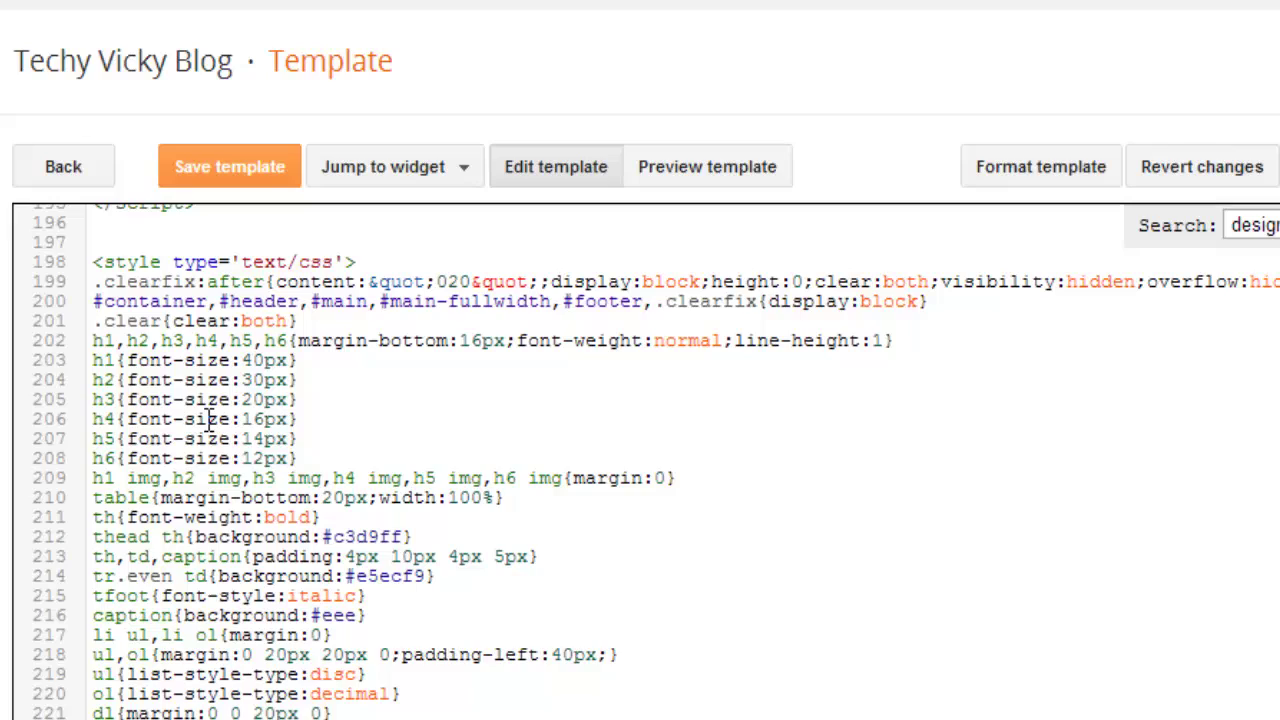
{"action": "scroll", "coordinate": [207, 419], "scroll_direction": "up", "scroll_amount": 5}
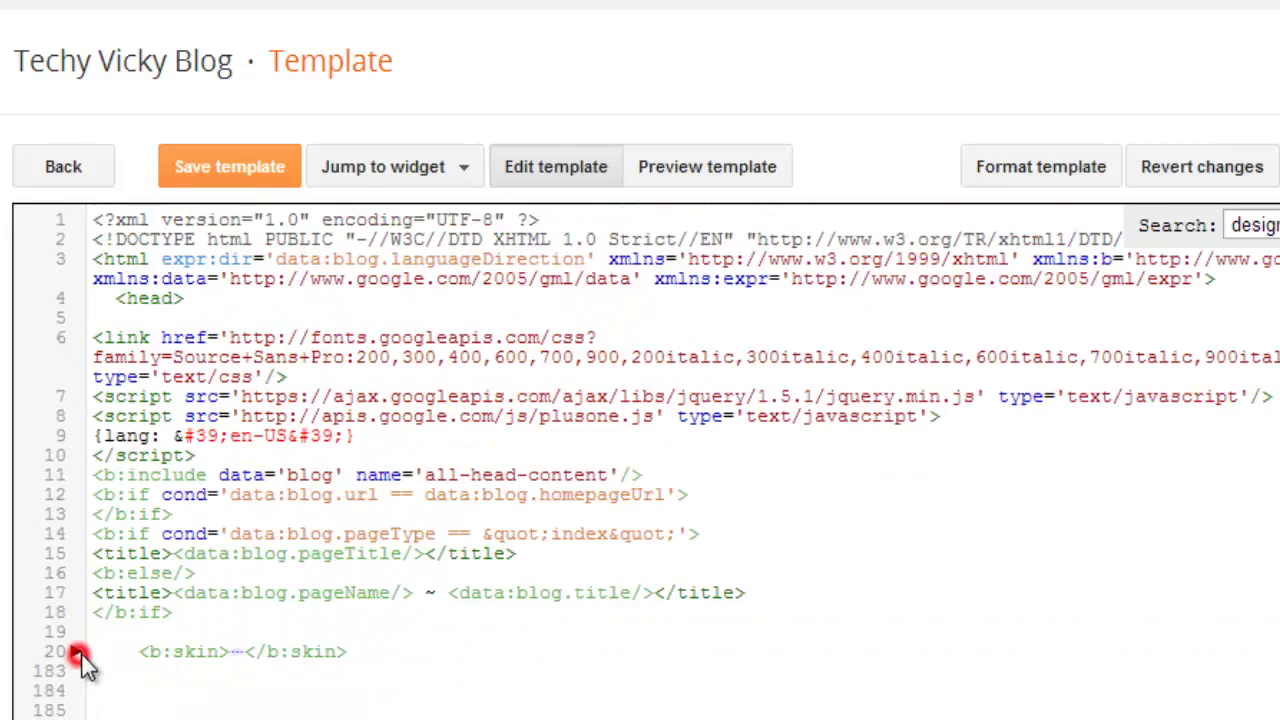
{"action": "left_click", "coordinate": [77, 652]}
{"action": "scroll", "coordinate": [300, 540], "scroll_direction": "down", "scroll_amount": 2}
Step: Delete the /* ... */ author comment after <![CDATA[ and its leftover blank line
{"action": "scroll", "coordinate": [268, 471], "scroll_direction": "up", "scroll_amount": 2}
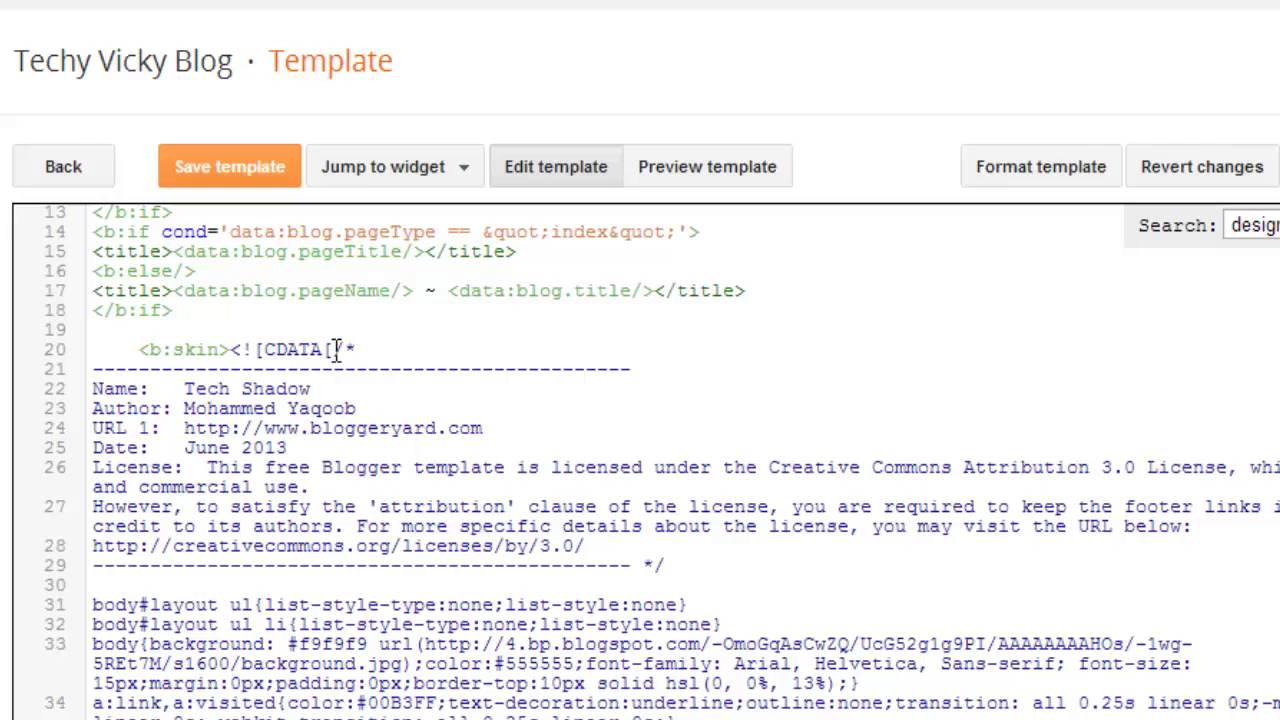
{"action": "mouse_move", "coordinate": [334, 350]}
{"action": "left_mouse_down"}
{"action": "mouse_move", "coordinate": [371, 369]}
{"action": "mouse_move", "coordinate": [451, 477]}
{"action": "mouse_move", "coordinate": [609, 549]}
{"action": "mouse_move", "coordinate": [695, 563]}
{"action": "left_mouse_up"}
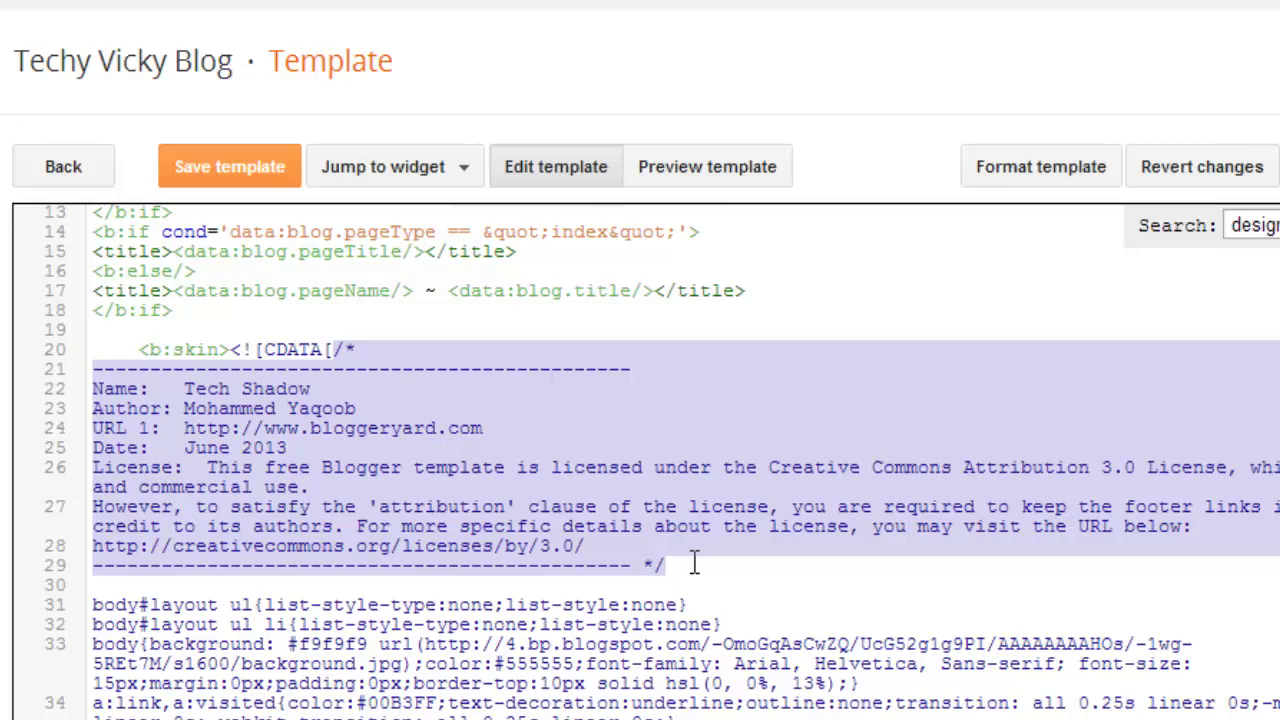
{"action": "key", "text": "Delete"}
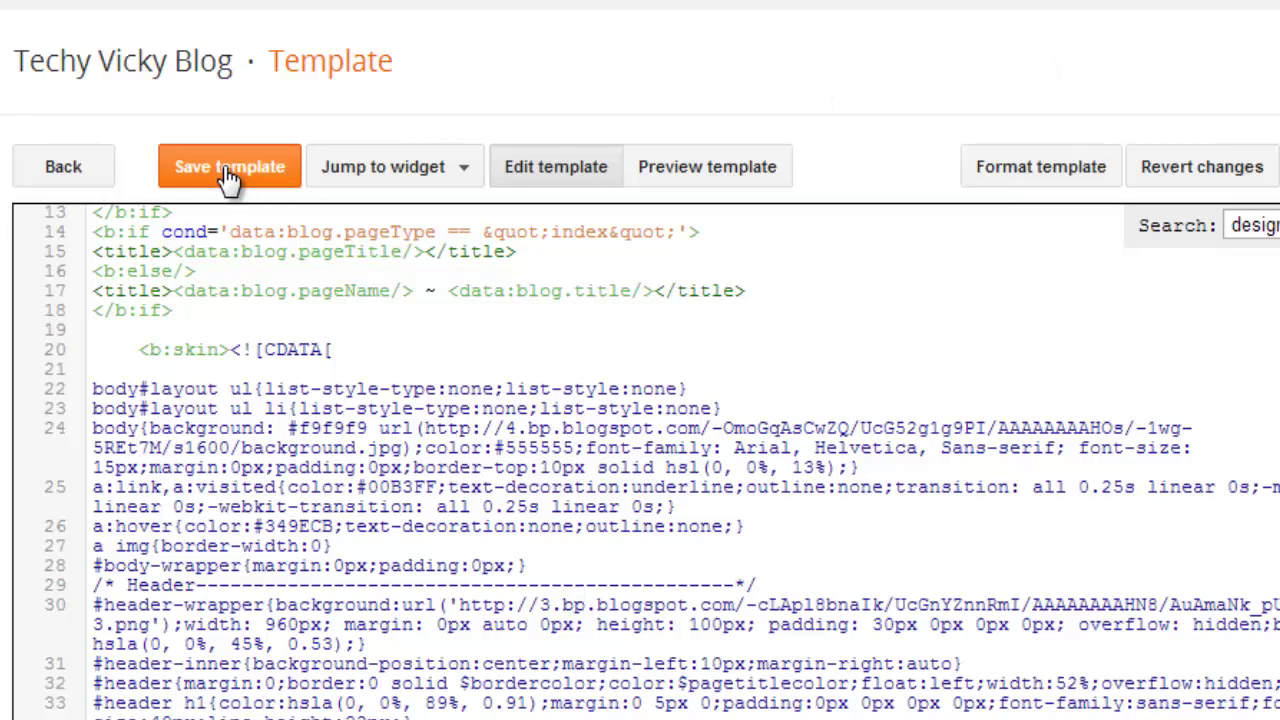
{"action": "key", "text": "Delete"}
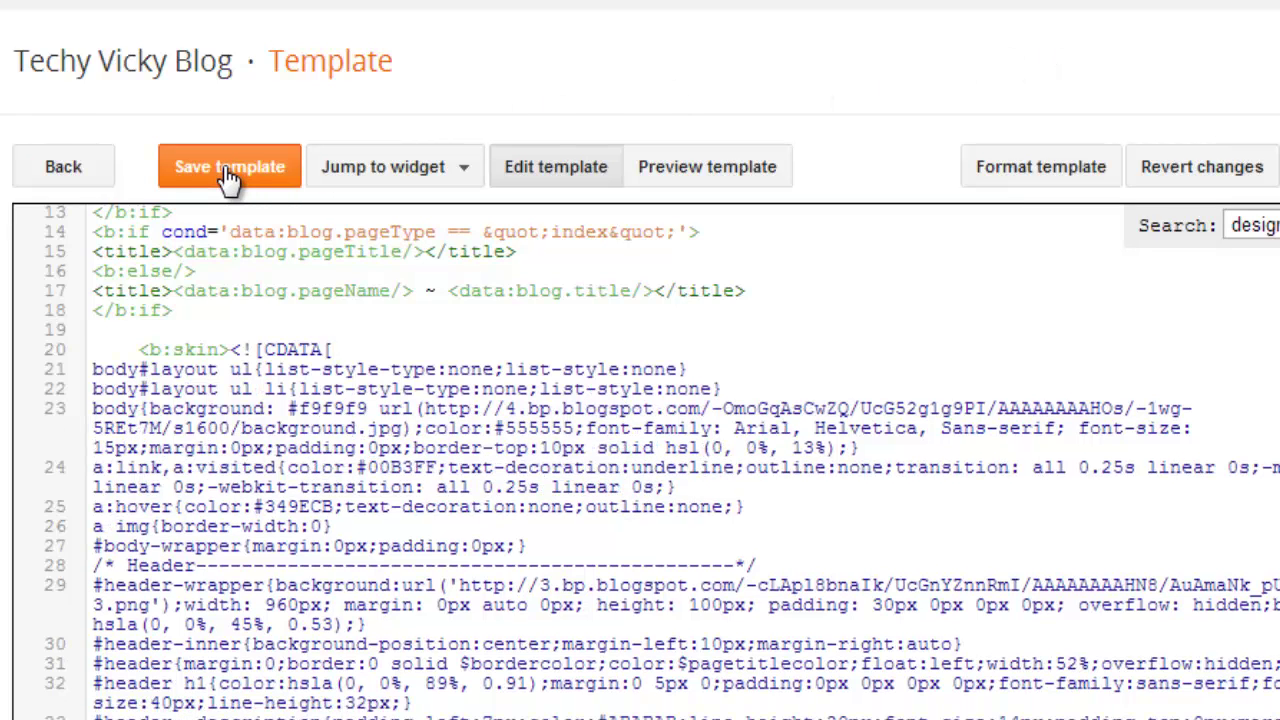
Step: Save the cleaned template and put the caret at the end of line 20
{"action": "left_click", "coordinate": [228, 174]}
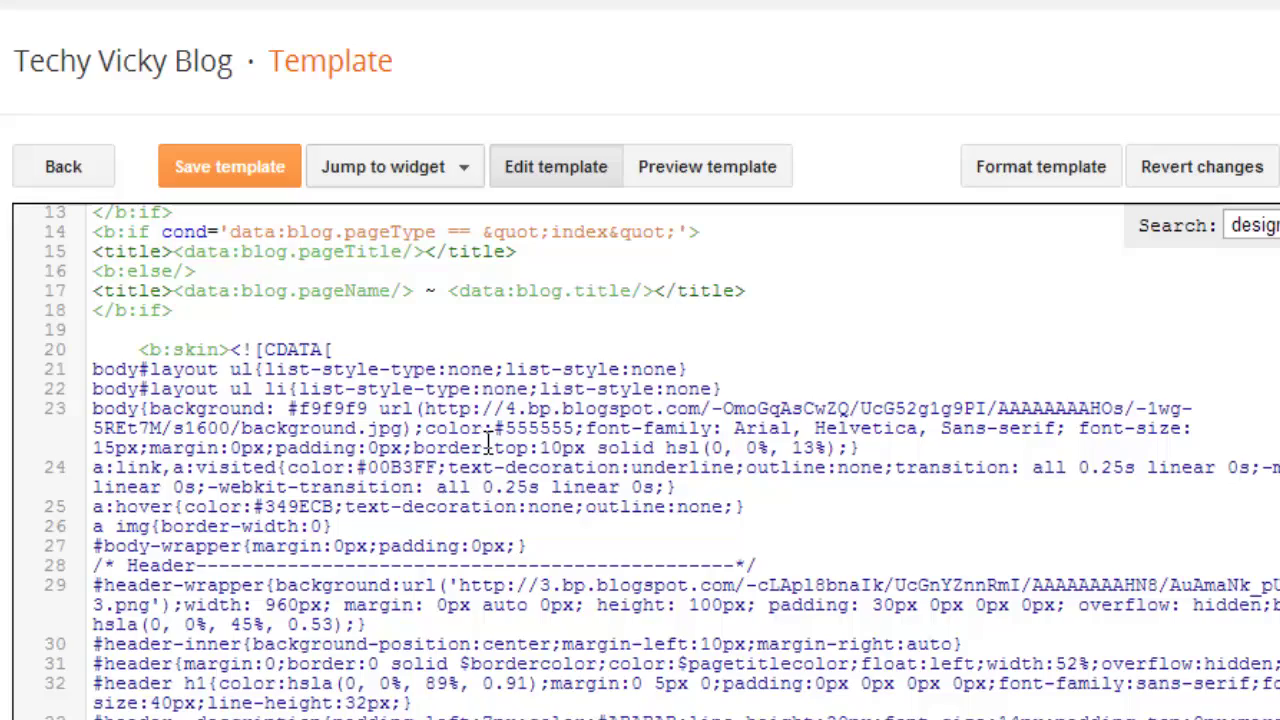
{"action": "left_click", "coordinate": [480, 392]}
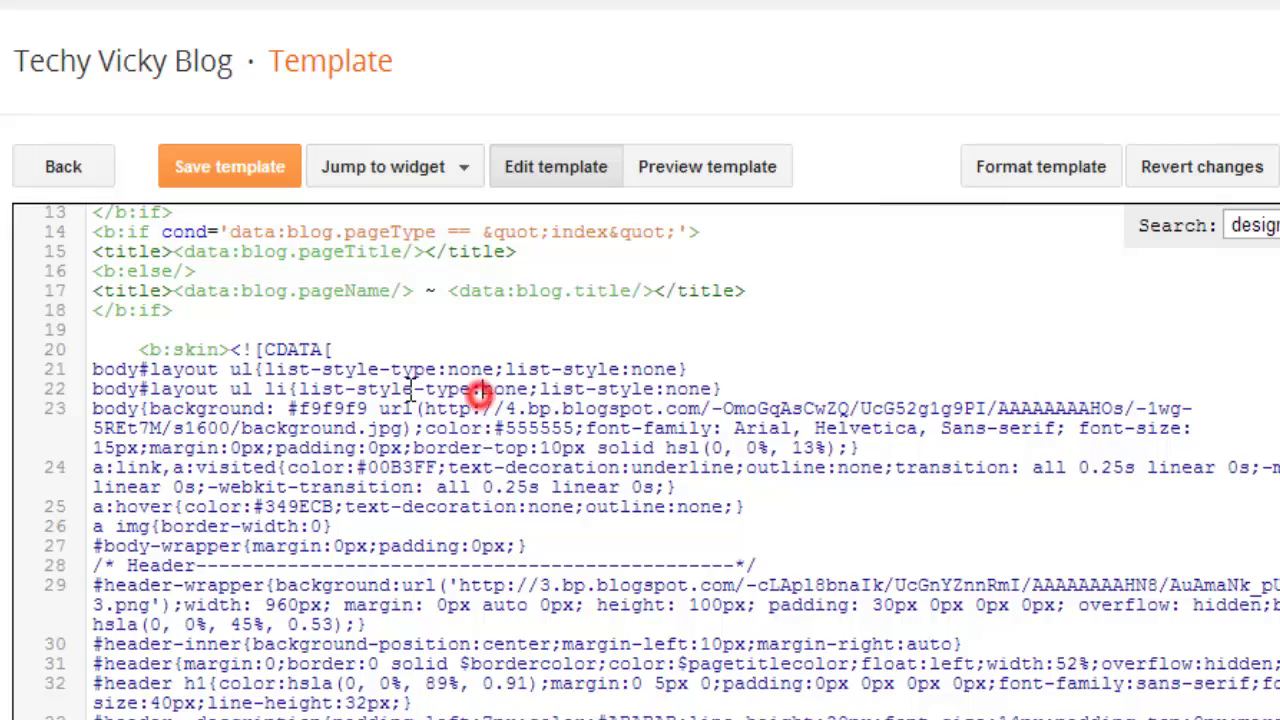
{"action": "left_click", "coordinate": [436, 344]}
Step: Scroll through the skin CSS down to the footer and pager styles
{"action": "scroll", "coordinate": [436, 344], "scroll_direction": "down", "scroll_amount": 4}
{"action": "scroll", "coordinate": [436, 344], "scroll_direction": "up", "scroll_amount": 2}
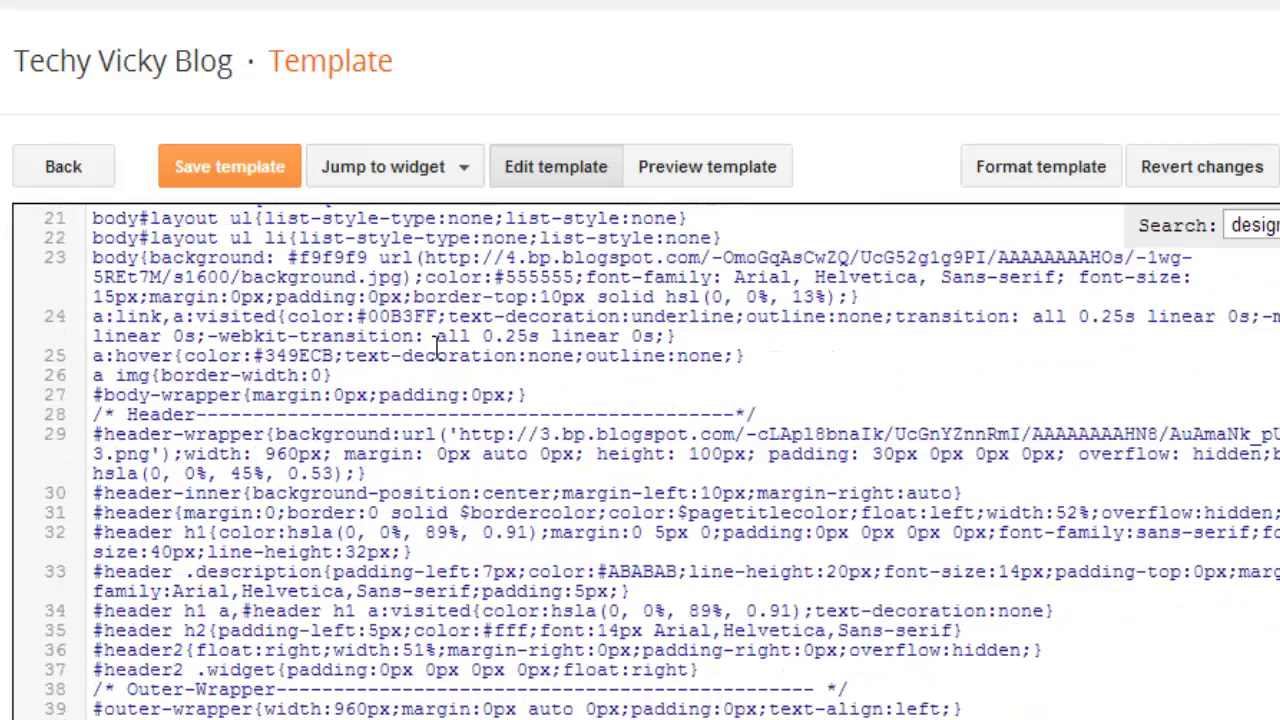
{"action": "scroll", "coordinate": [436, 344], "scroll_direction": "up", "scroll_amount": 3}
{"action": "scroll", "coordinate": [436, 344], "scroll_direction": "up", "scroll_amount": 3}
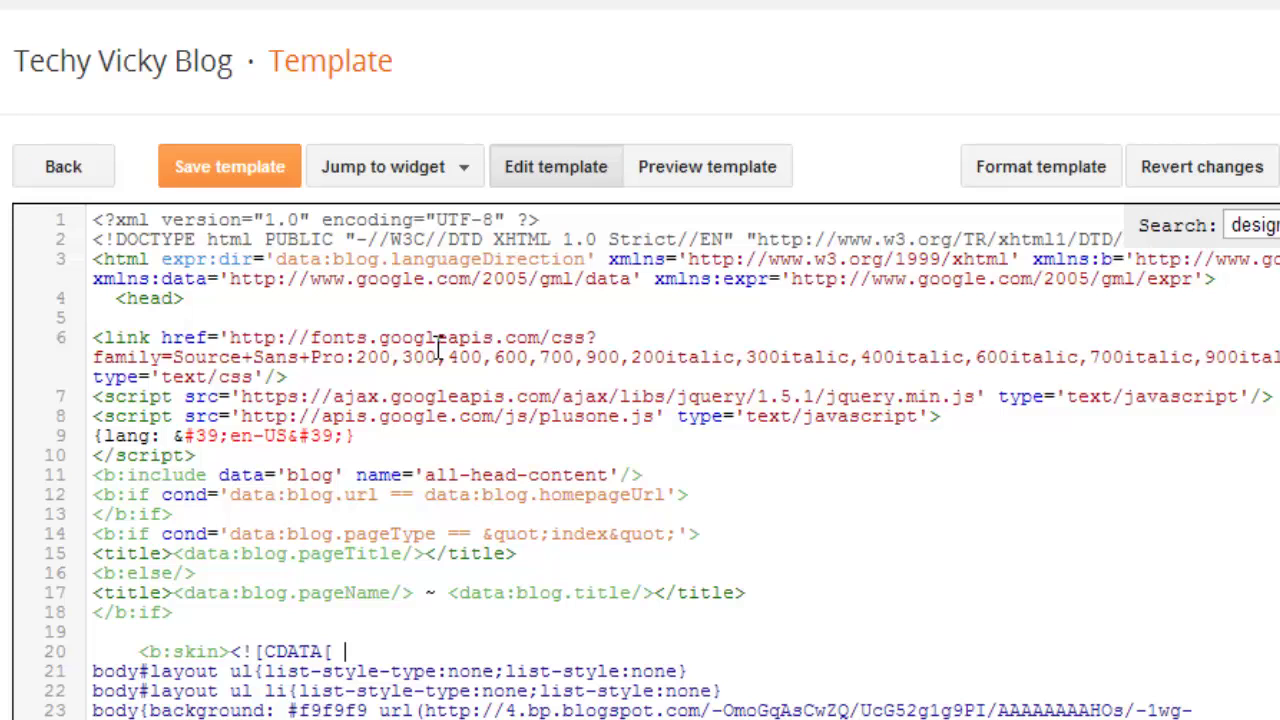
{"action": "scroll", "coordinate": [438, 347], "scroll_direction": "down", "scroll_amount": 3}
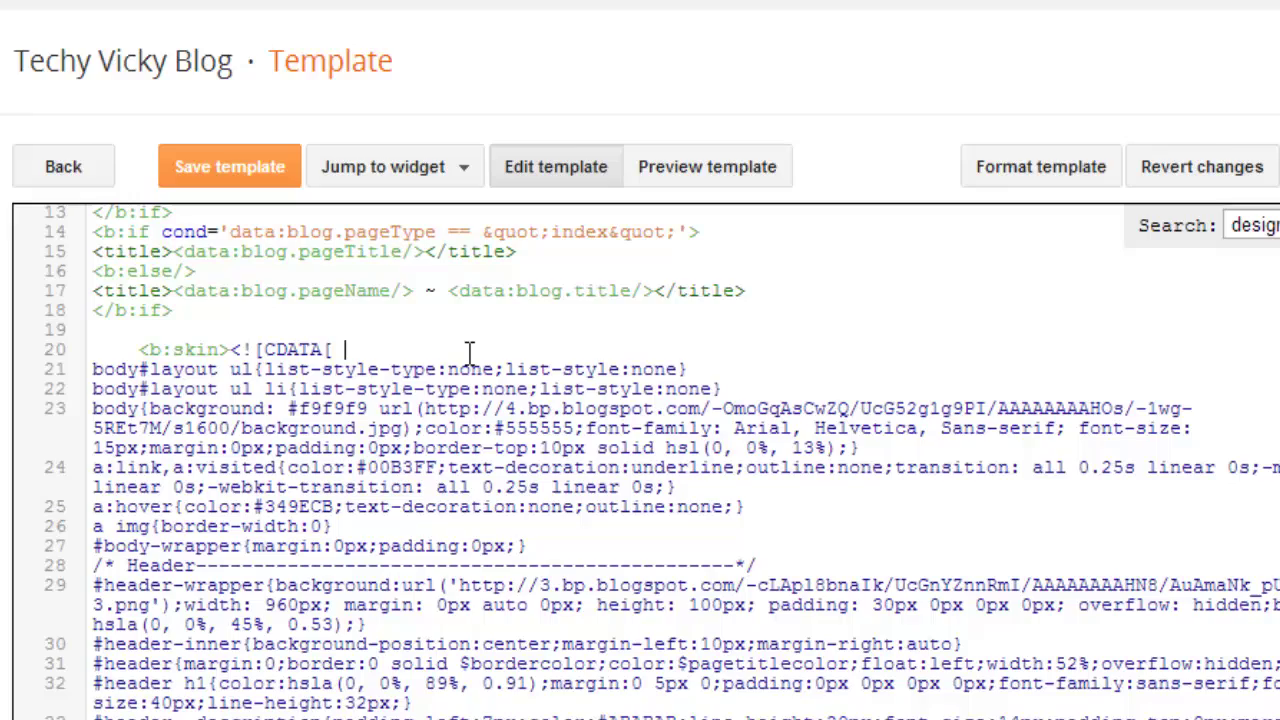
{"action": "scroll", "coordinate": [428, 300], "scroll_direction": "down", "scroll_amount": 3}
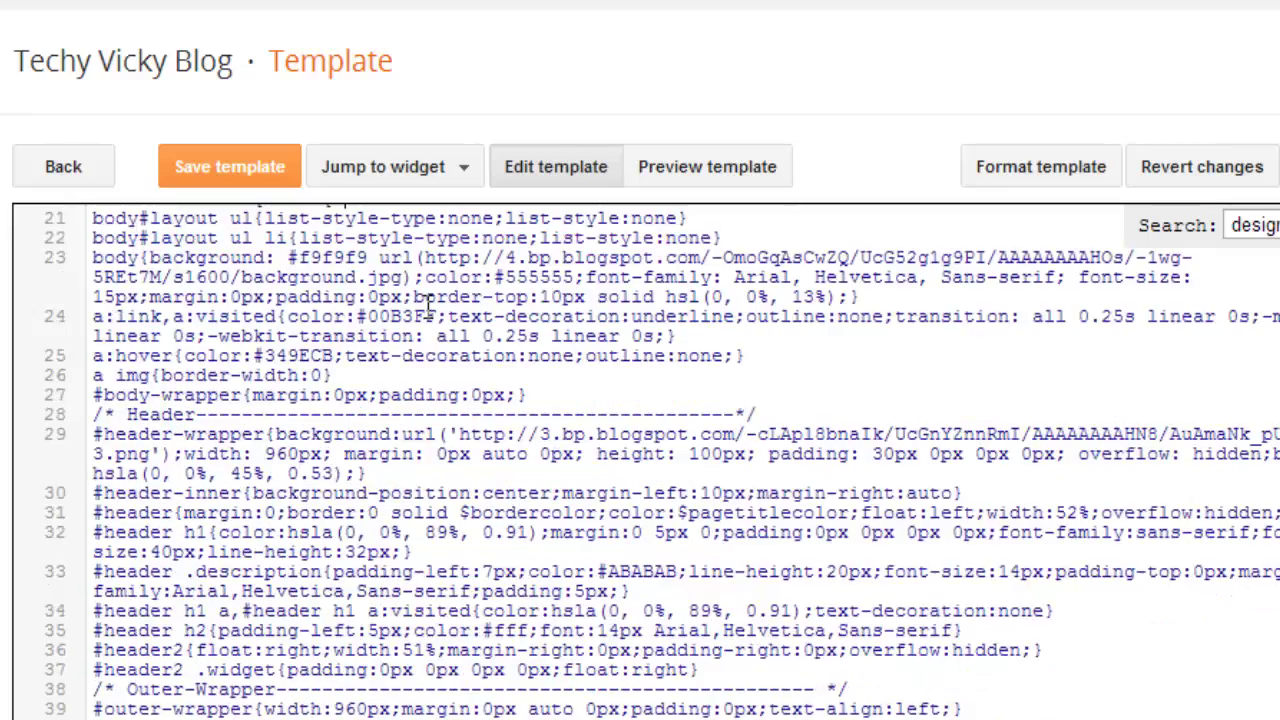
{"action": "scroll", "coordinate": [428, 305], "scroll_direction": "down", "scroll_amount": 10}
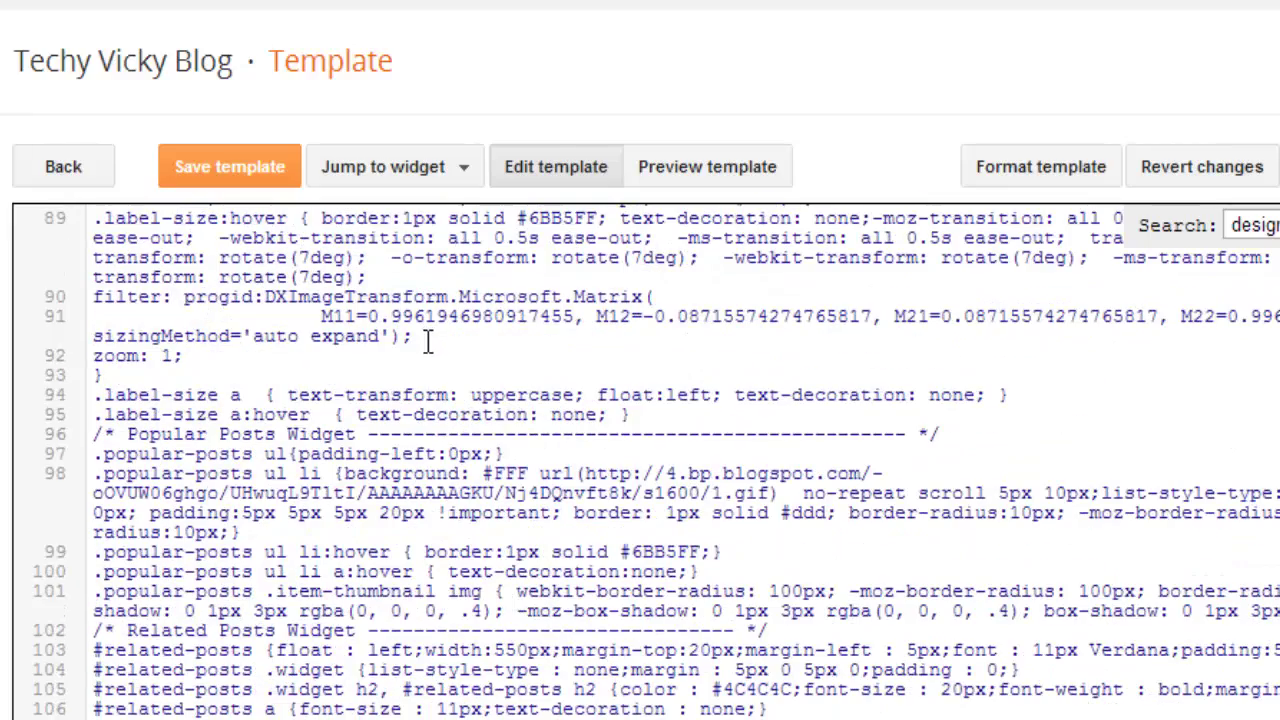
{"action": "scroll", "coordinate": [428, 345], "scroll_direction": "down", "scroll_amount": 5}
{"action": "scroll", "coordinate": [428, 350], "scroll_direction": "down", "scroll_amount": 5}
{"action": "scroll", "coordinate": [428, 355], "scroll_direction": "down", "scroll_amount": 3}
{"action": "scroll", "coordinate": [428, 360], "scroll_direction": "down", "scroll_amount": 3}
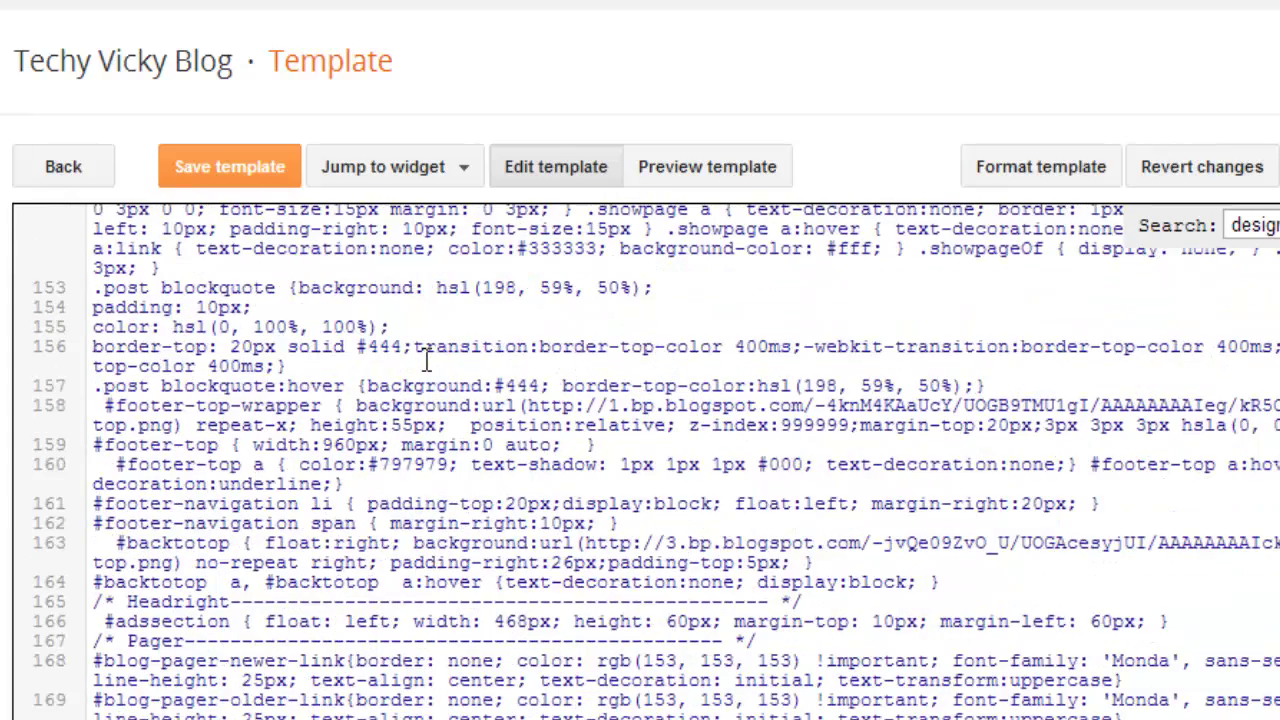